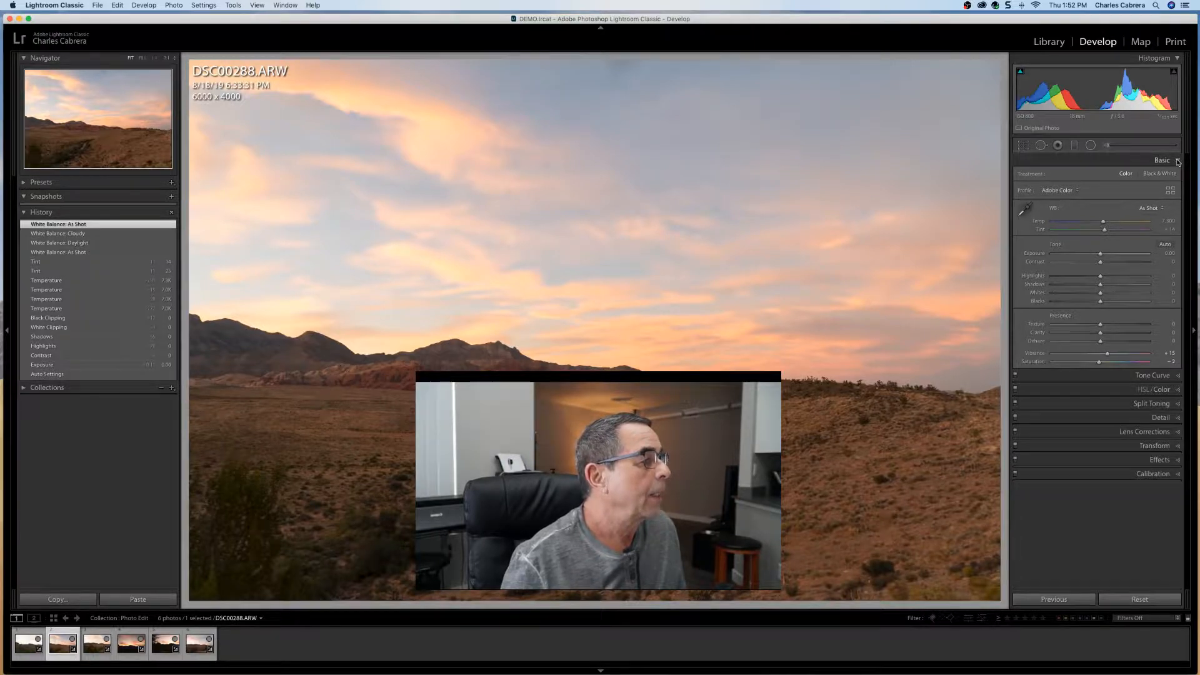
left_click(1177, 161)
left_click(1178, 175)
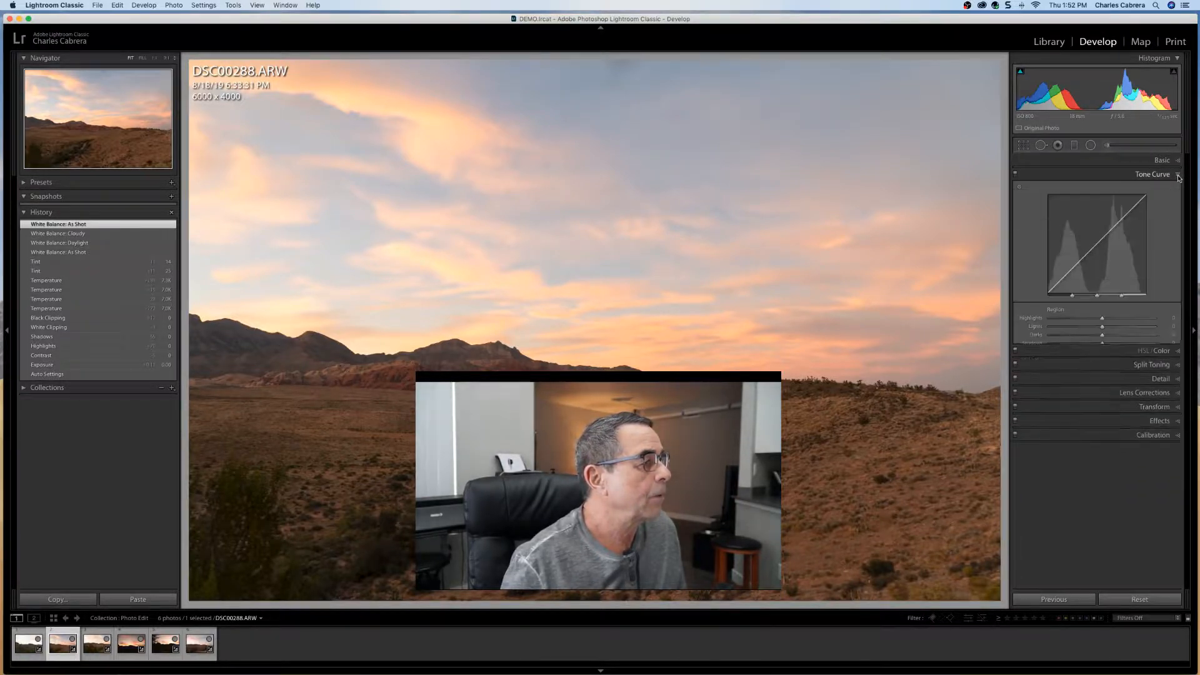
left_click(1178, 176)
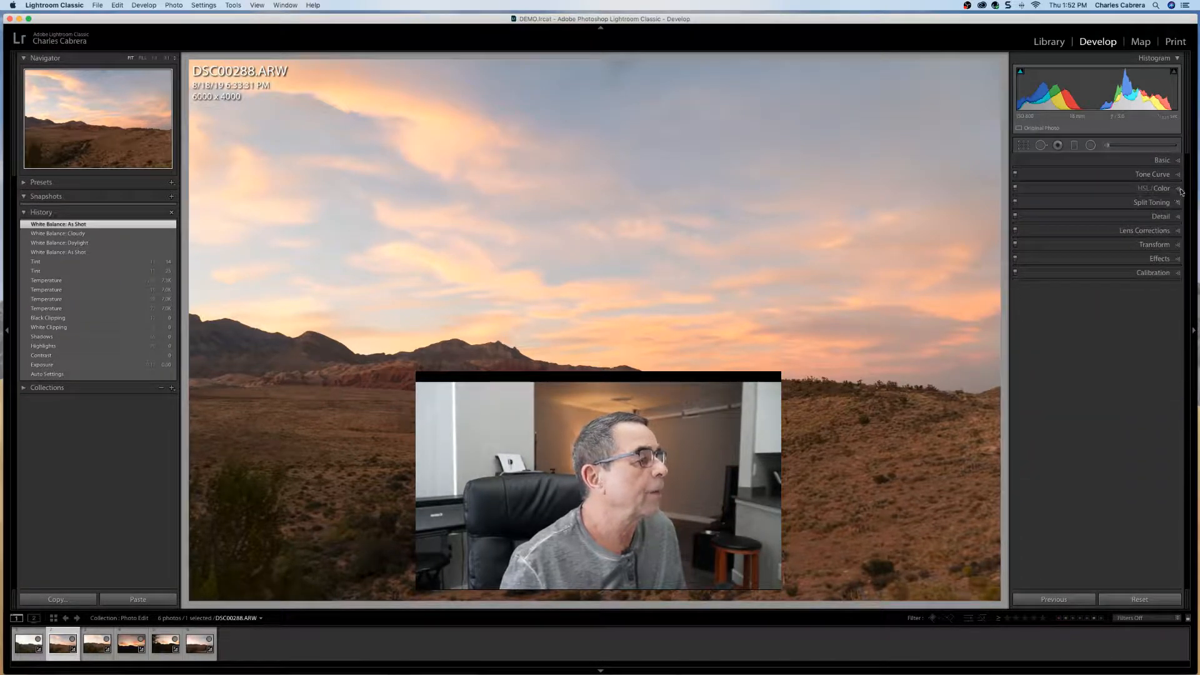
left_click(1179, 190)
left_click(1179, 189)
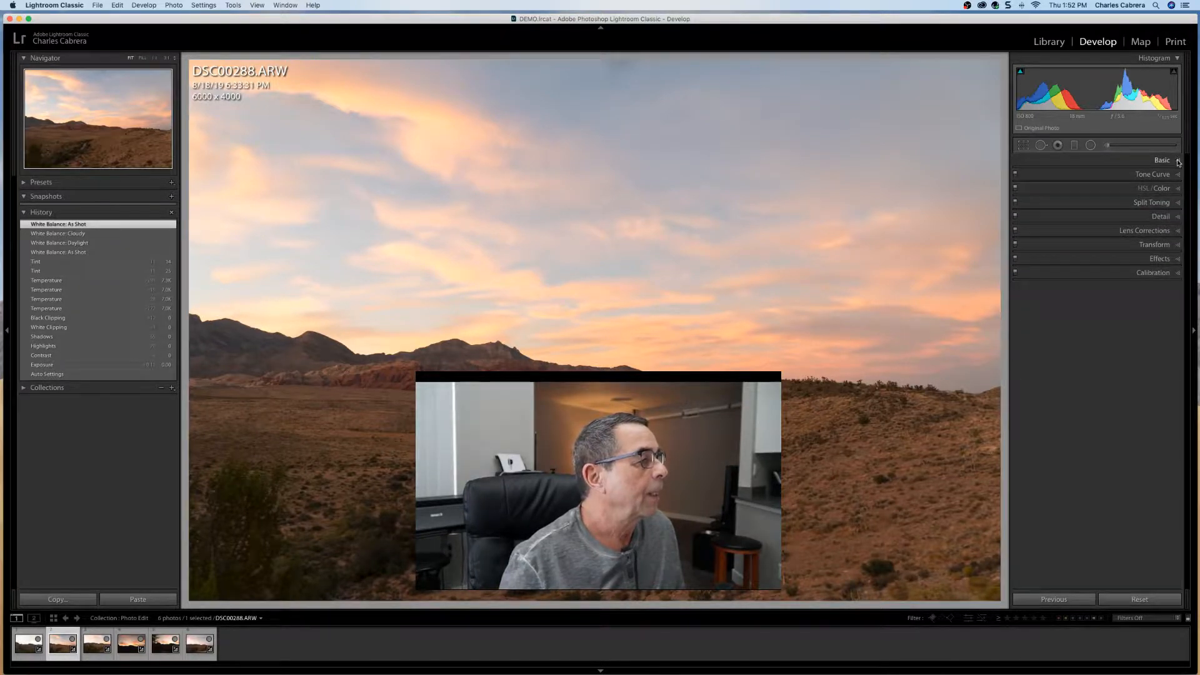
left_click(1177, 162)
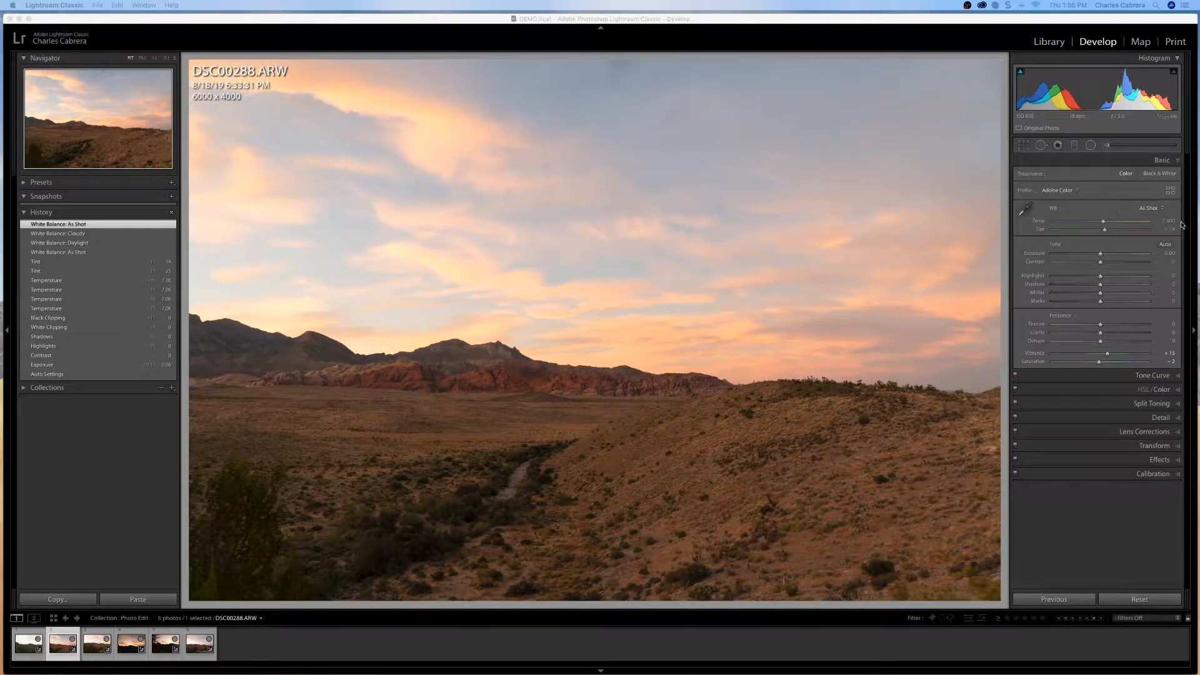
Try the Daylight and Cloudy white balance presets on the sunset photo, and return the white balance to As Shot
left_click(1161, 210)
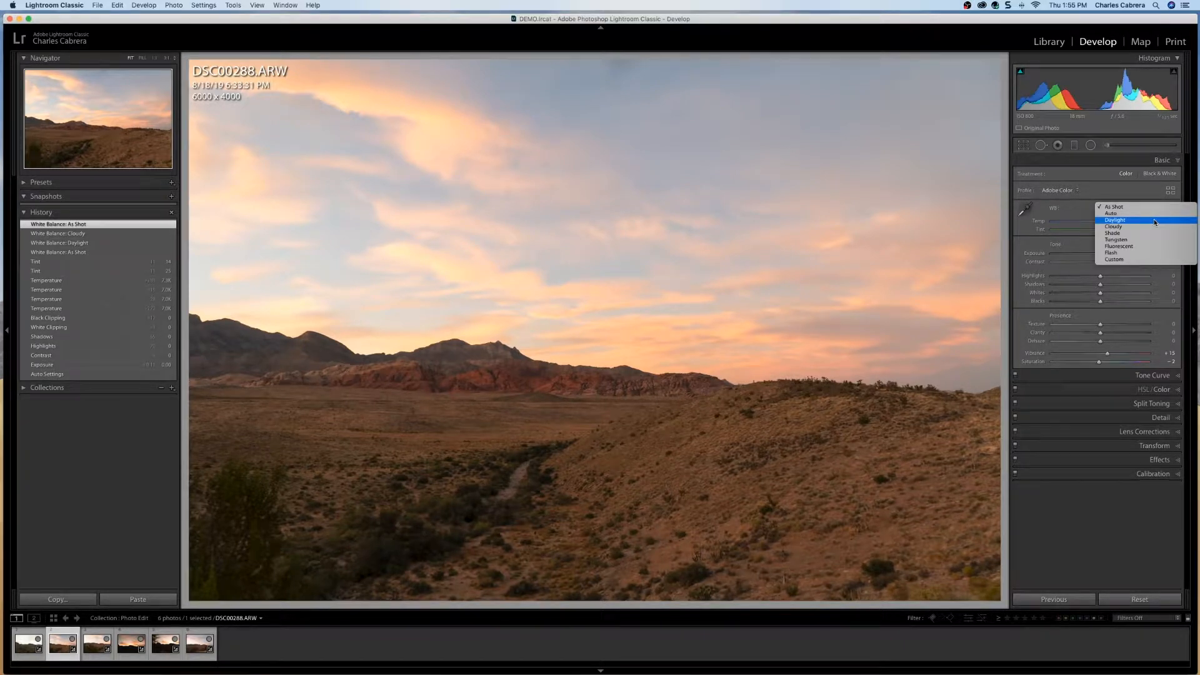
left_click(1154, 221)
left_click(1151, 209)
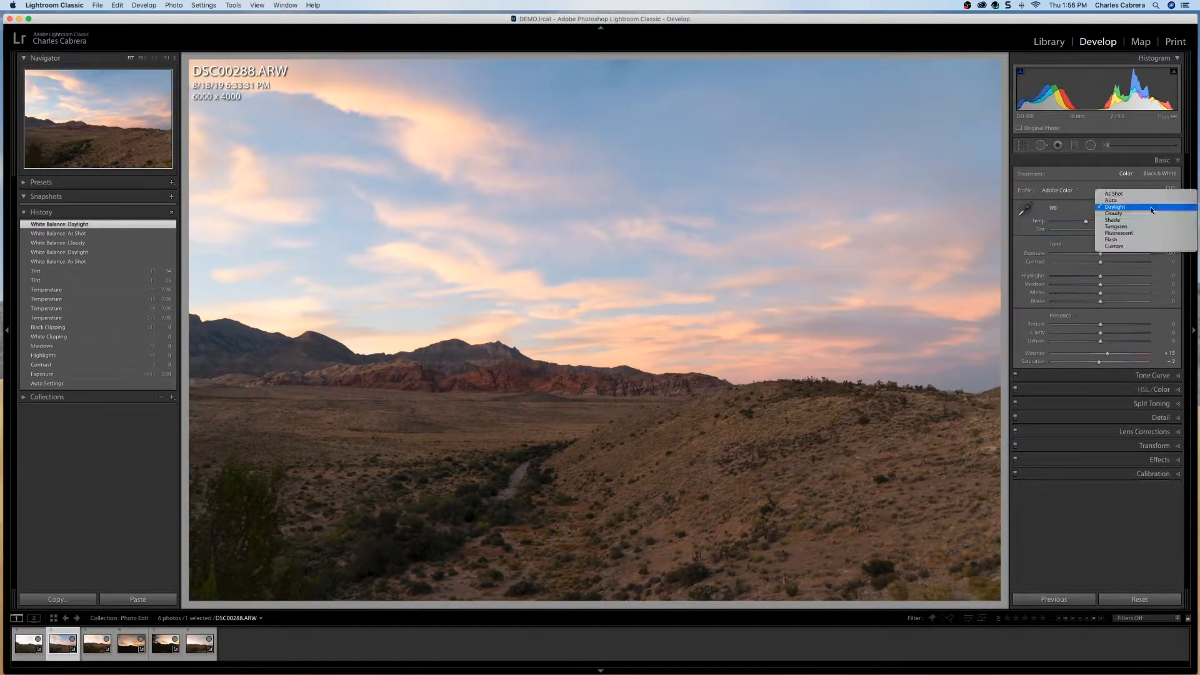
left_click(1148, 214)
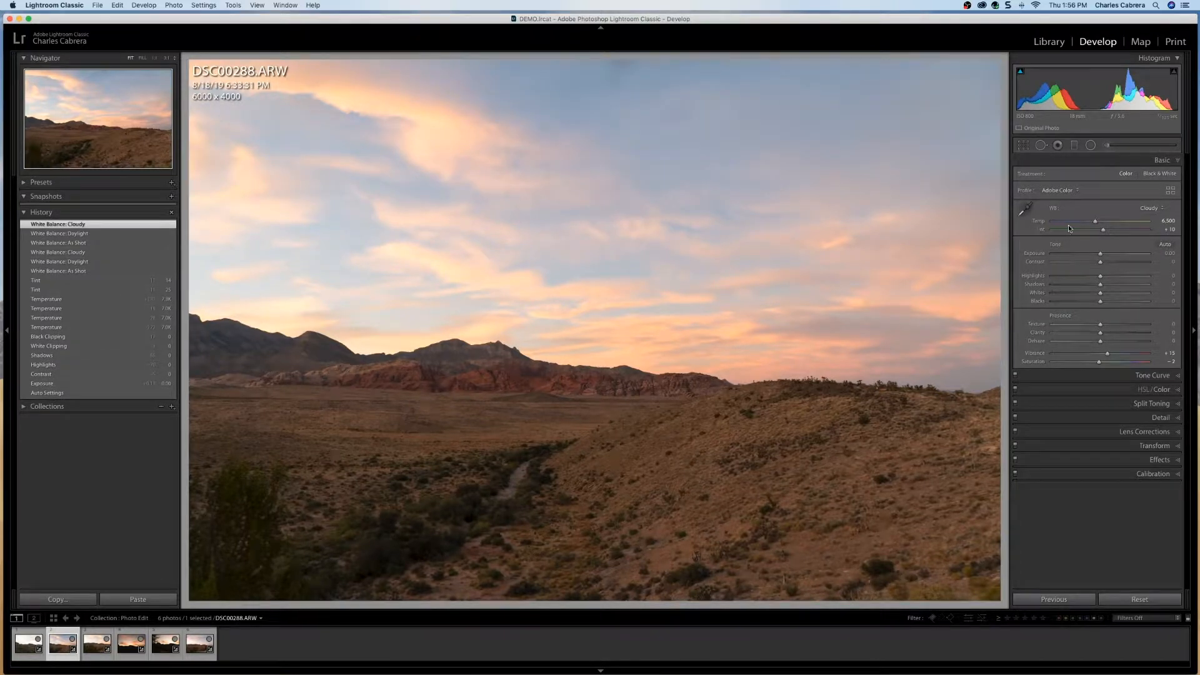
left_click(1159, 209)
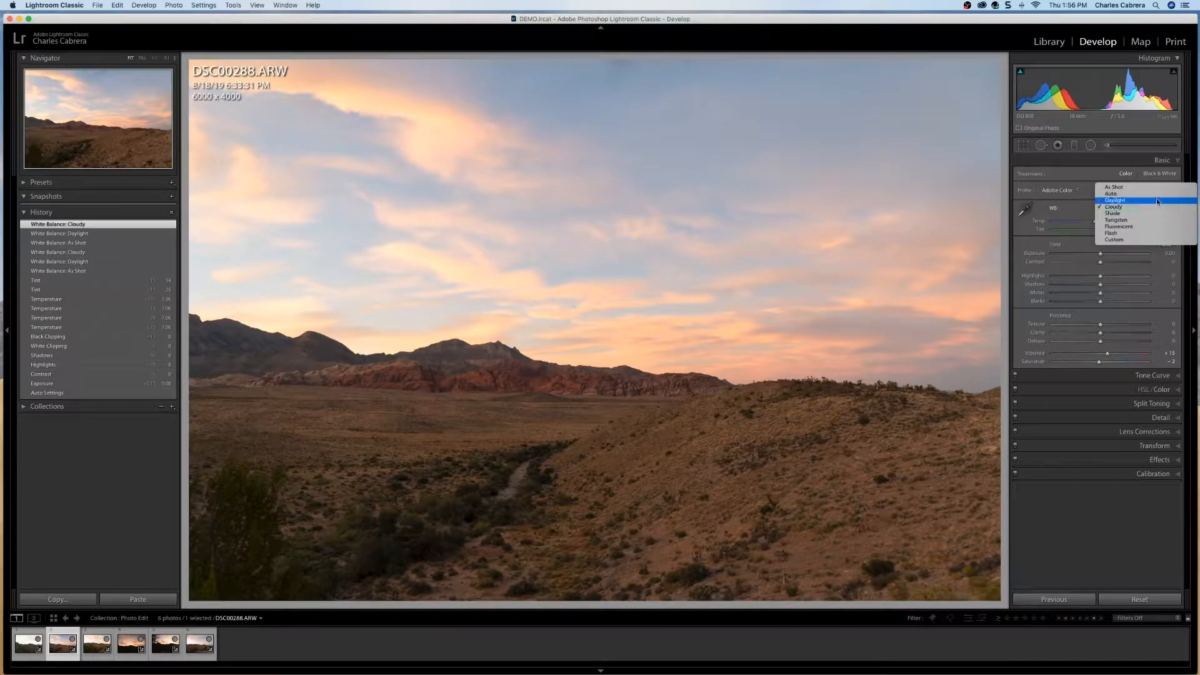
left_click(1149, 186)
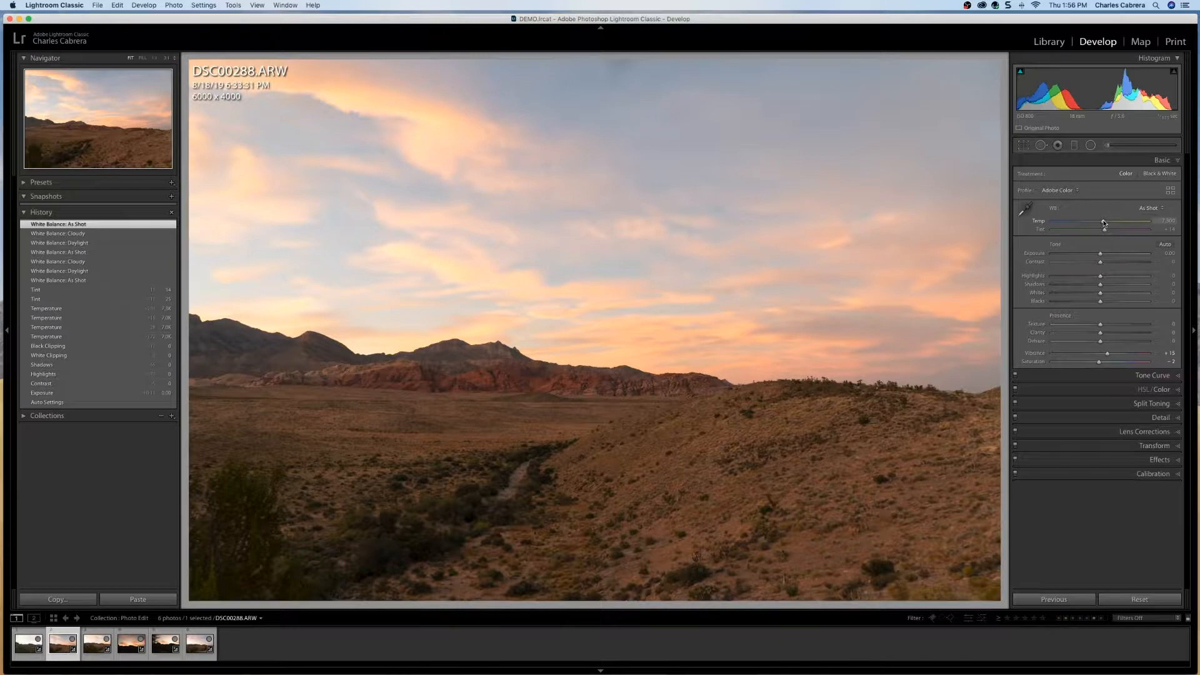
Try a warmer temperature with tint at +16, and reset the white balance to As Shot
mouse_move(1104, 223)
left_mouse_down()
mouse_move(1114, 223)
mouse_move(1087, 224)
mouse_move(1106, 223)
left_mouse_up()
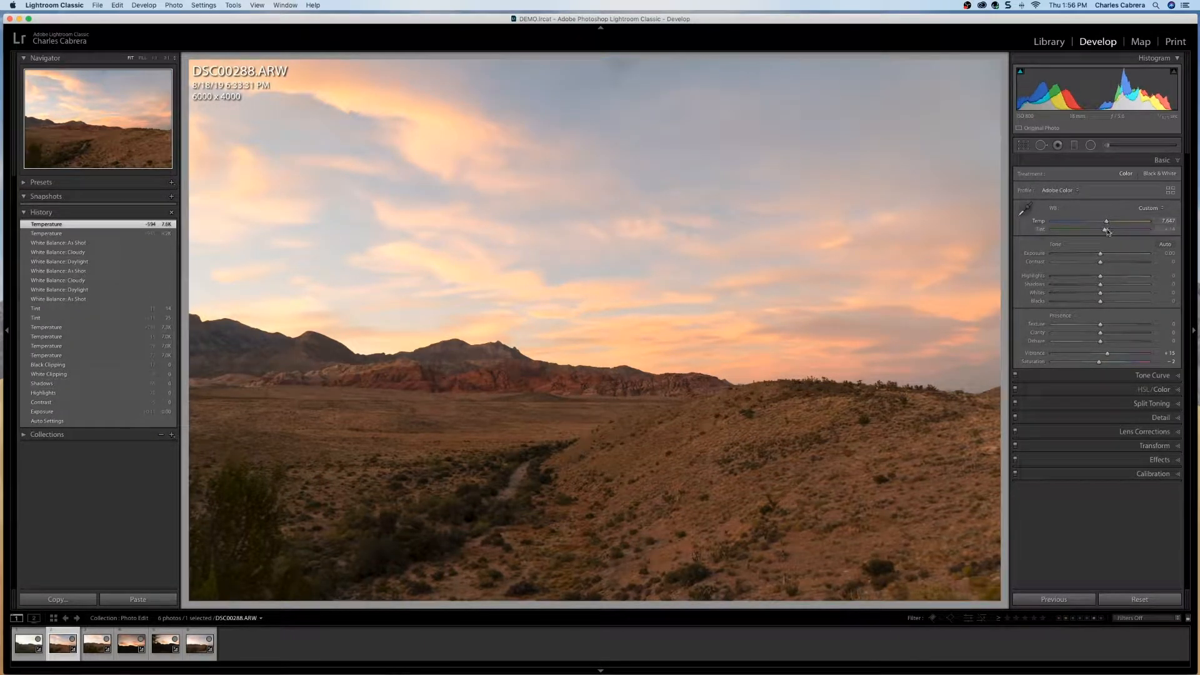
left_click_drag(1105, 232, 1106, 233)
left_click_drag(1106, 233, 1105, 232)
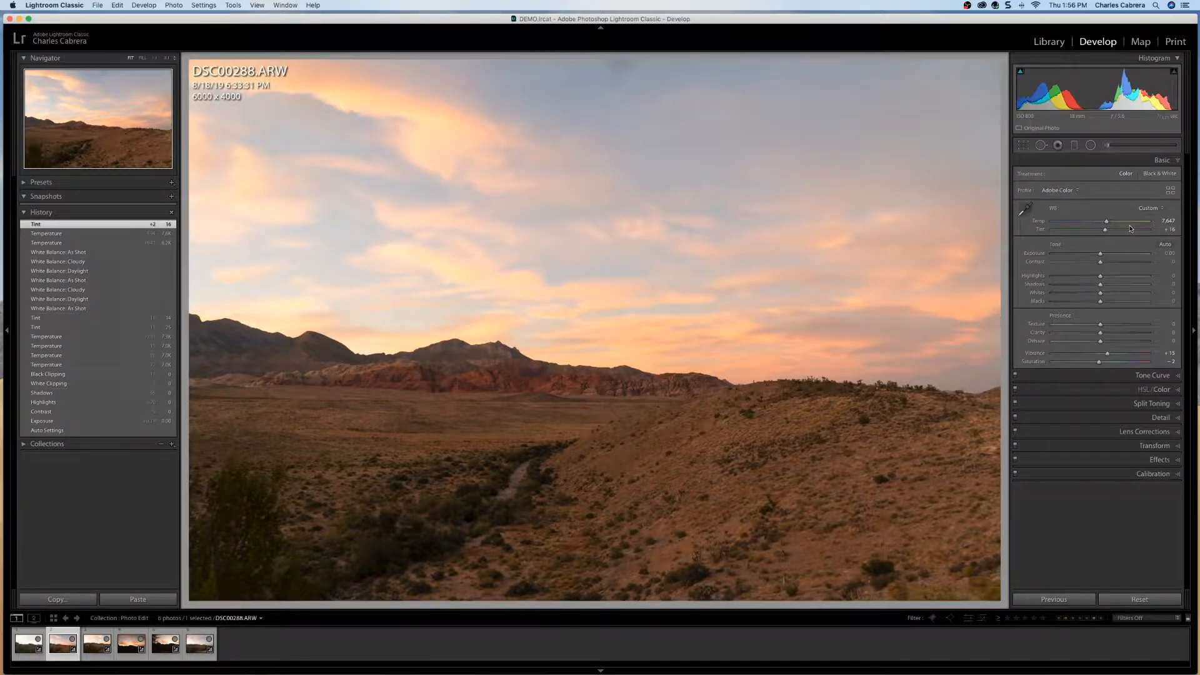
double_click(1038, 220)
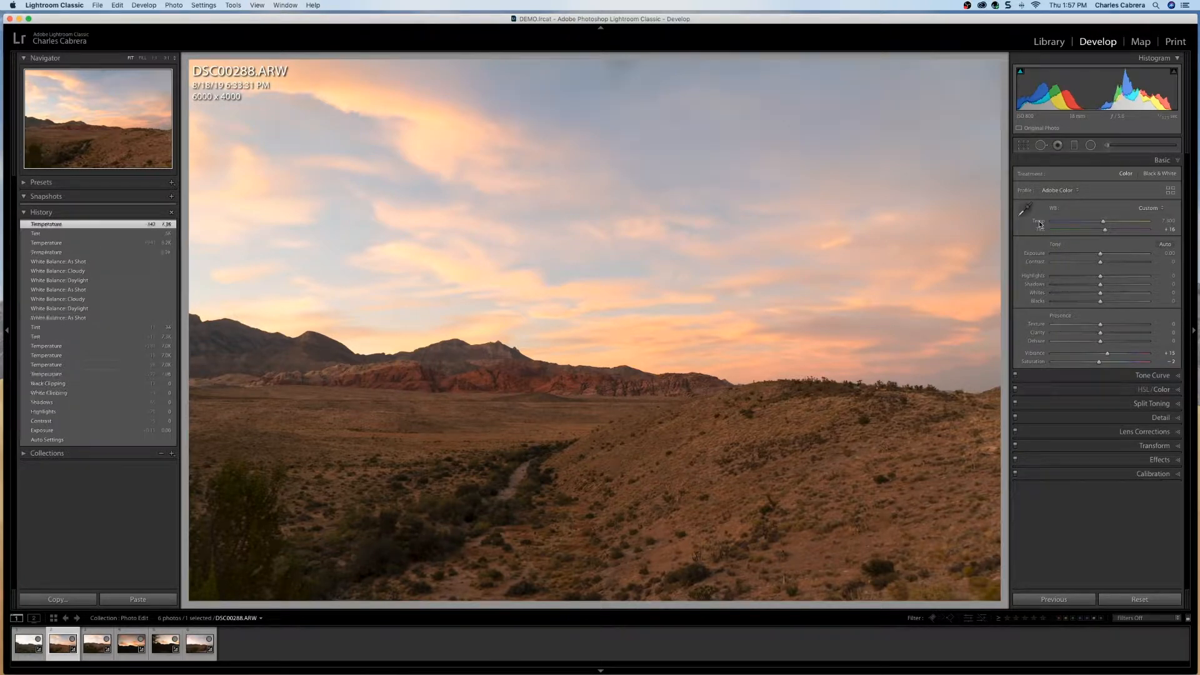
double_click(1039, 230)
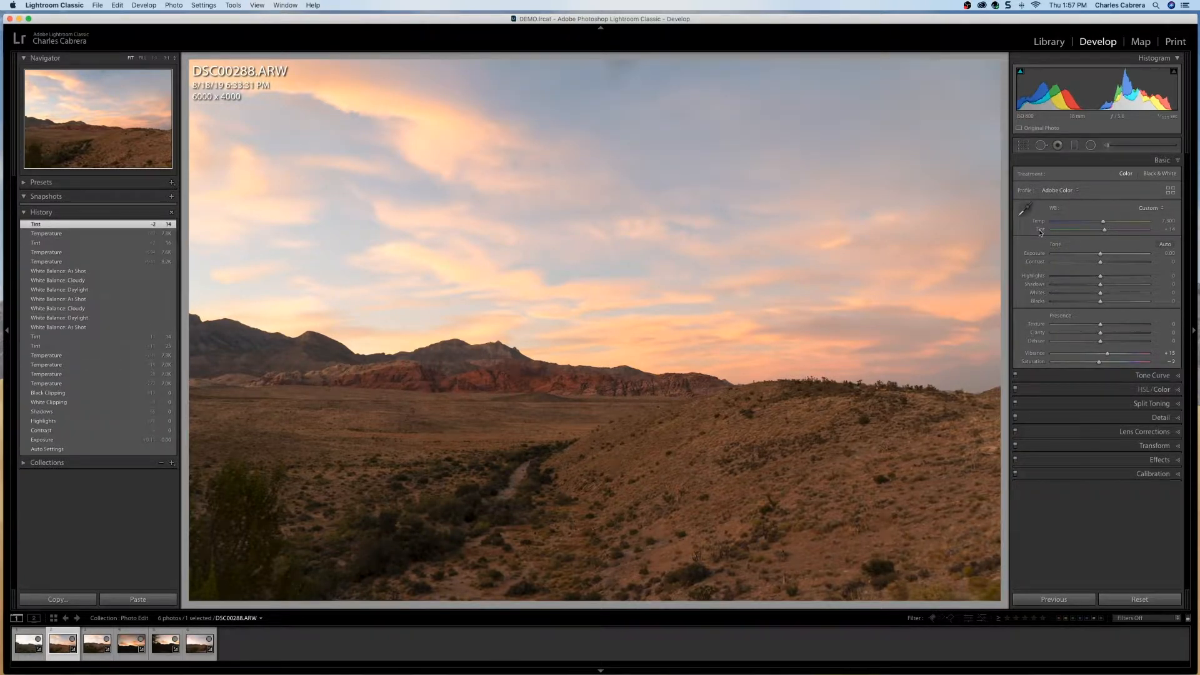
left_click(1148, 207)
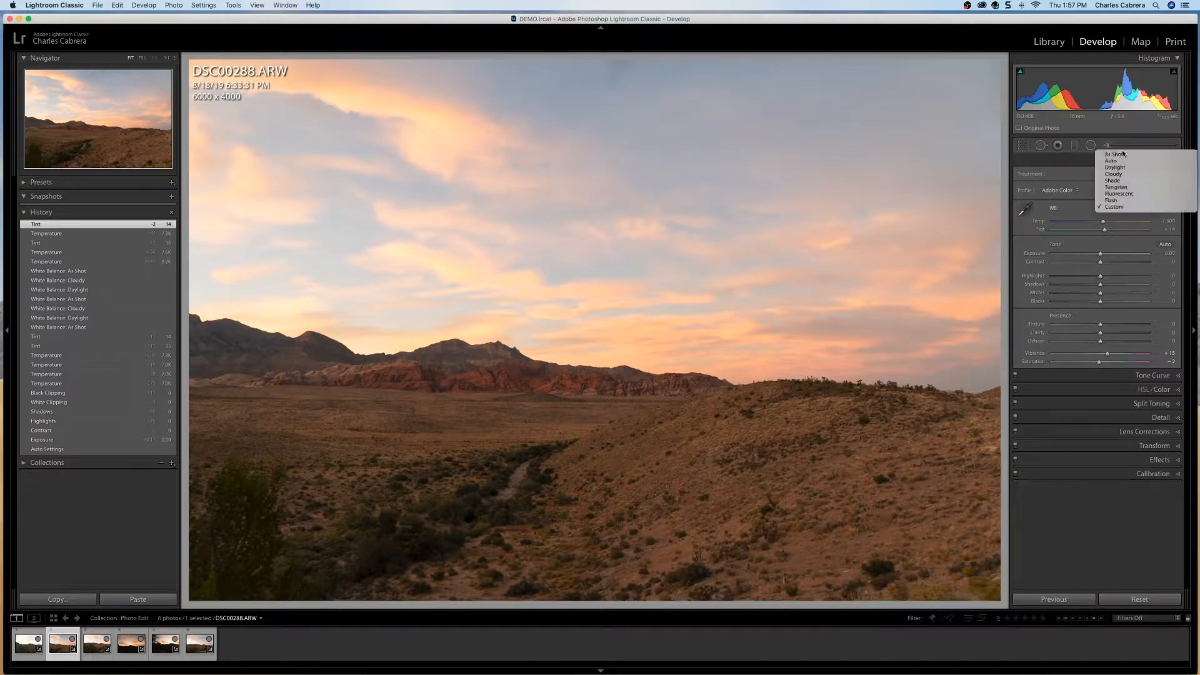
left_click(1119, 154)
Warm the white balance temperature to 7,726 and raise the exposure to +0.25
left_click(1106, 220)
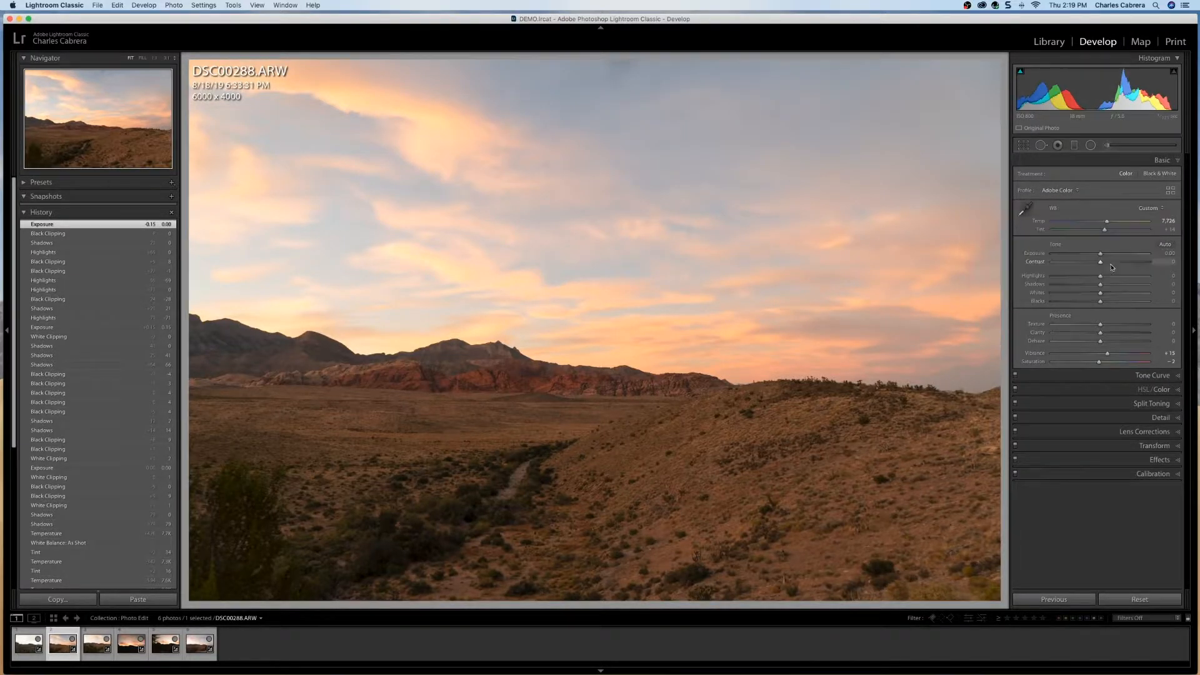
left_click_drag(1101, 256, 1102, 256)
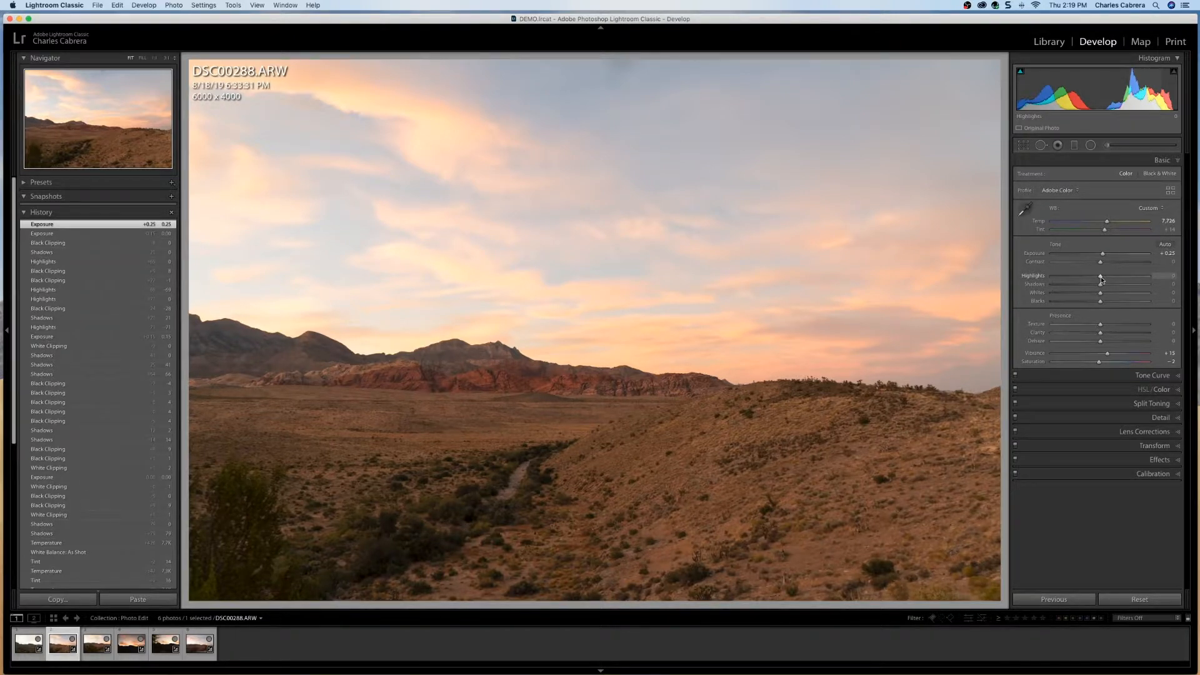
Lower the highlights to -87 and raise the shadows to +20
left_click_drag(1100, 279, 1059, 279)
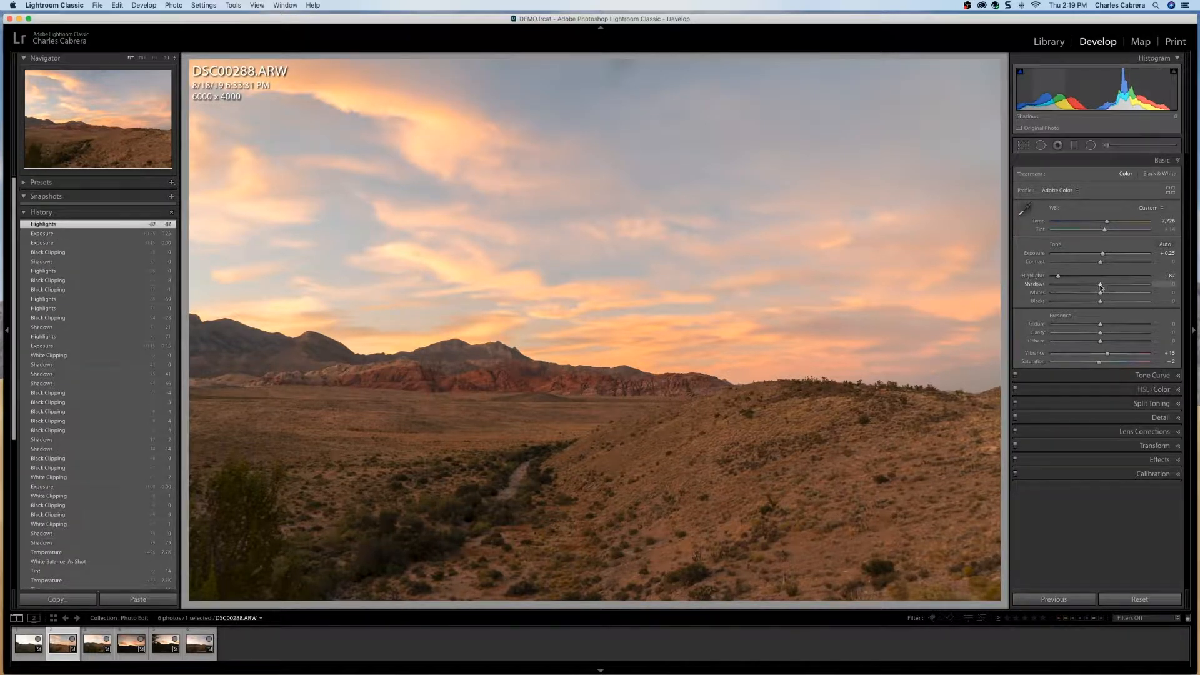
left_click_drag(1100, 288, 1110, 291)
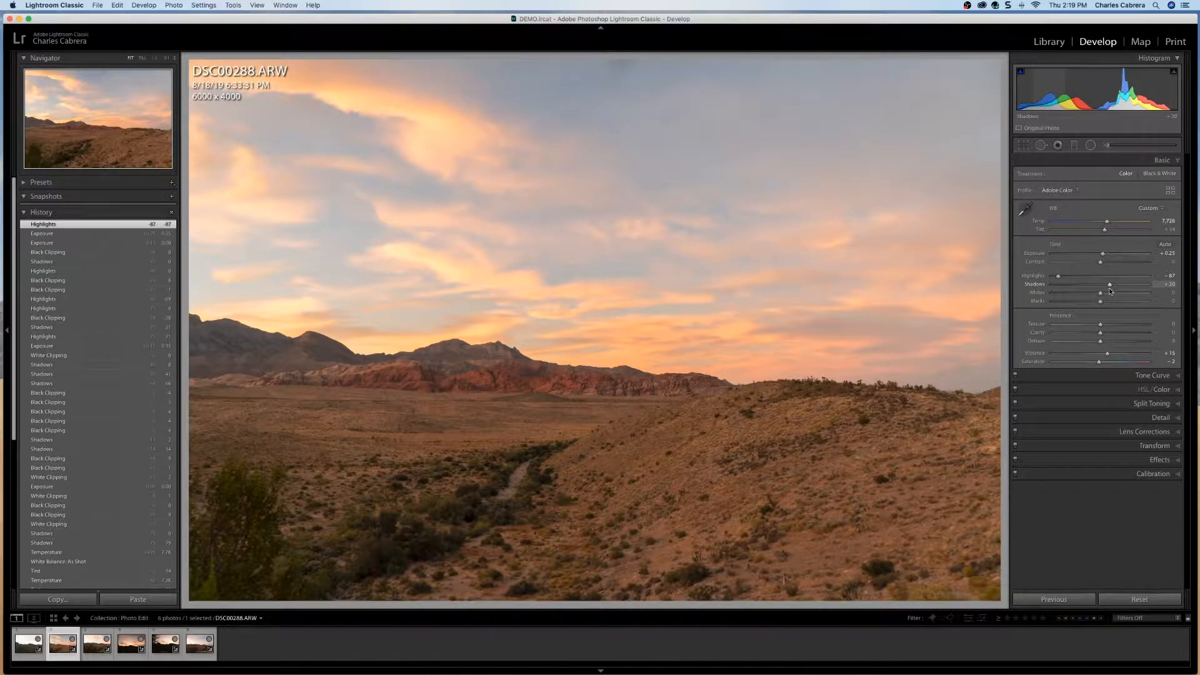
left_click_drag(1110, 291, 1110, 291)
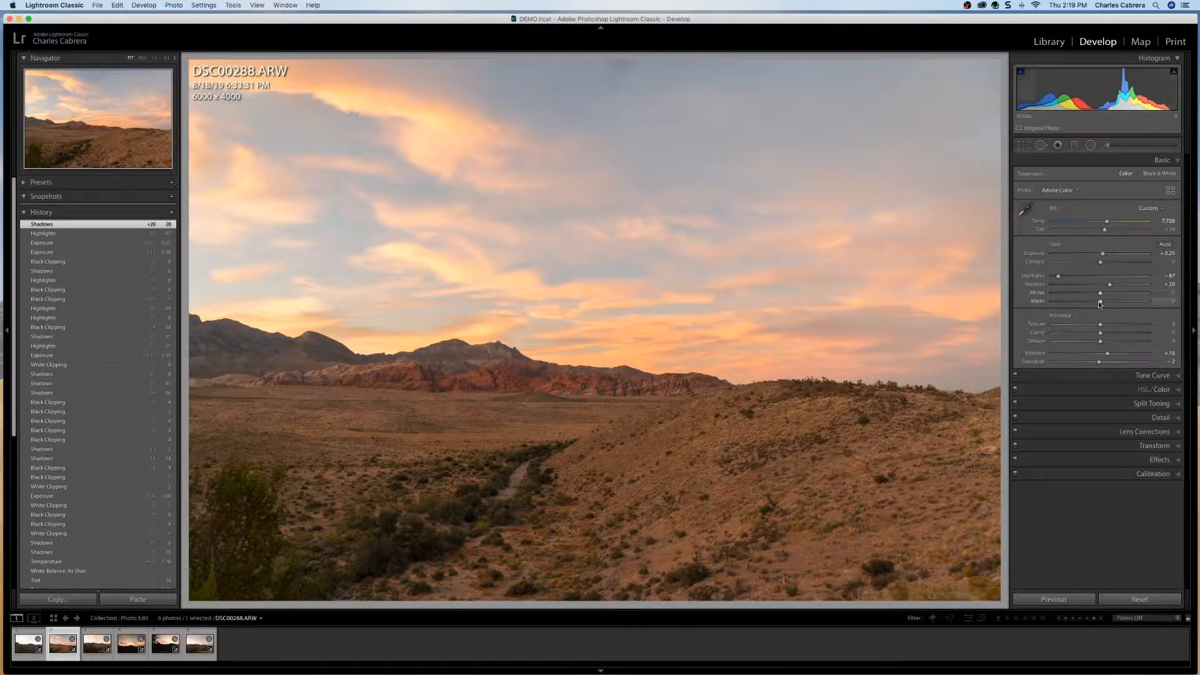
Set the blacks to -6, checking the clipped shadow areas with the clipping preview
left_click_drag(1102, 305, 1098, 307)
left_click_drag(1098, 306, 1092, 305)
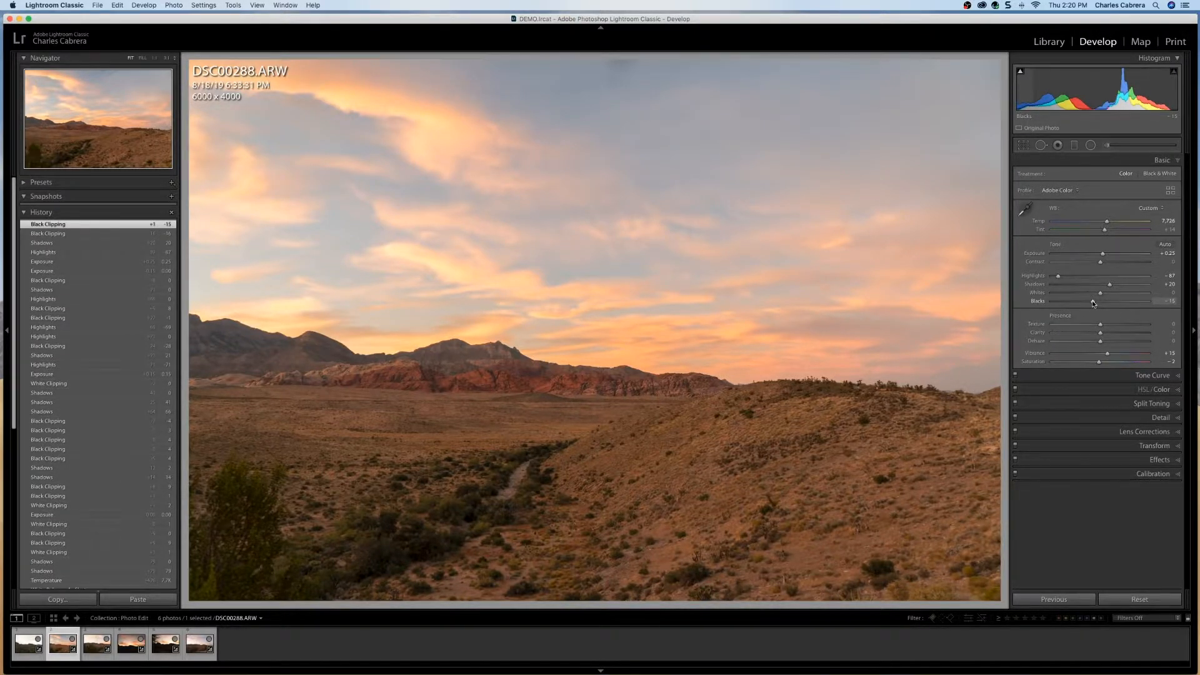
key("alt")
mouse_move(1092, 303)
left_mouse_down()
mouse_move(1080, 305)
mouse_move(1097, 307)
left_mouse_up()
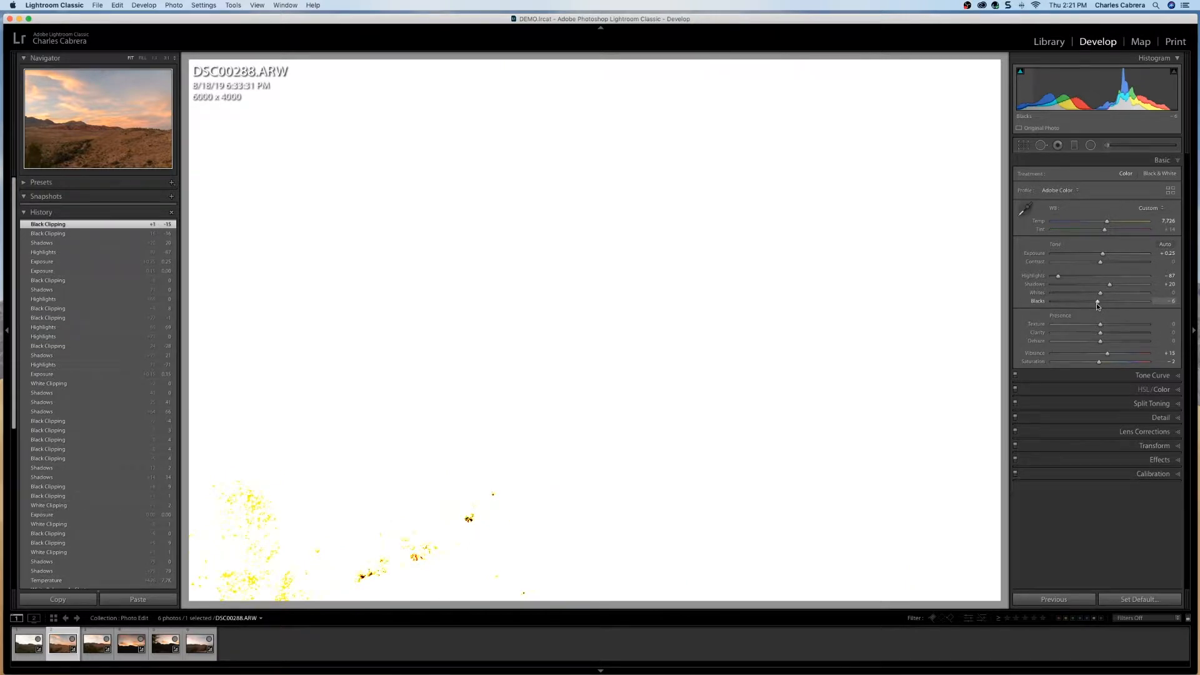
left_click_drag(1098, 306, 1098, 307)
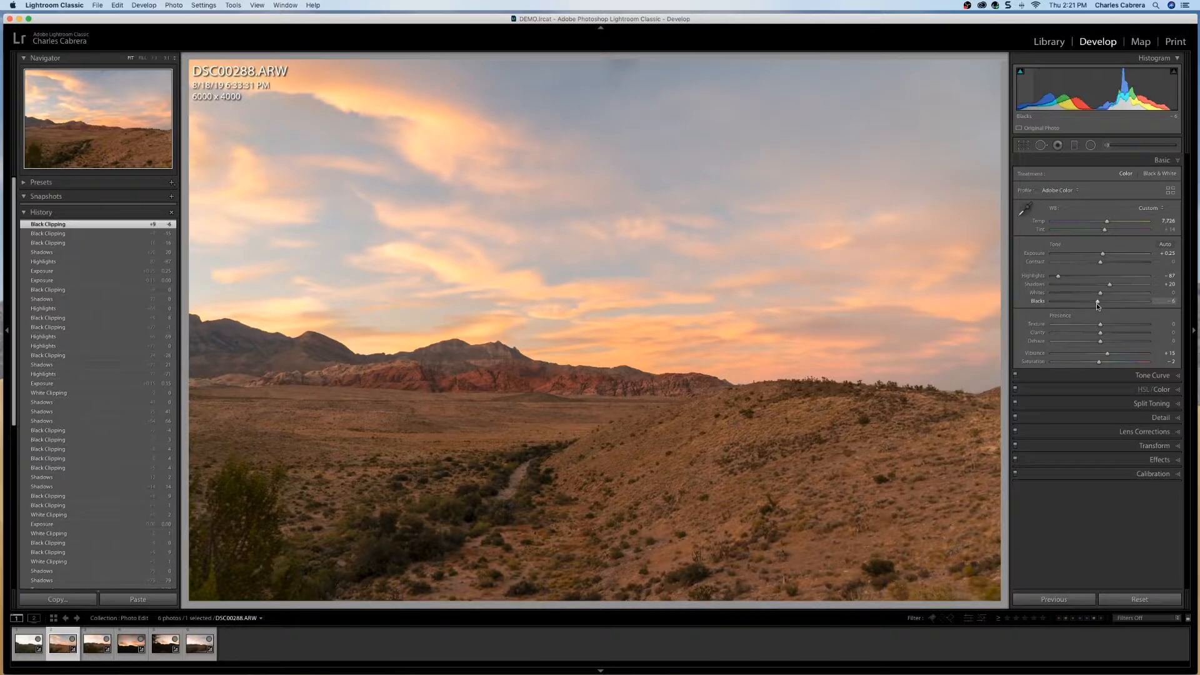
Set the shadows to +33 to open up the dark desert foreground
left_click_drag(1112, 288, 1128, 289)
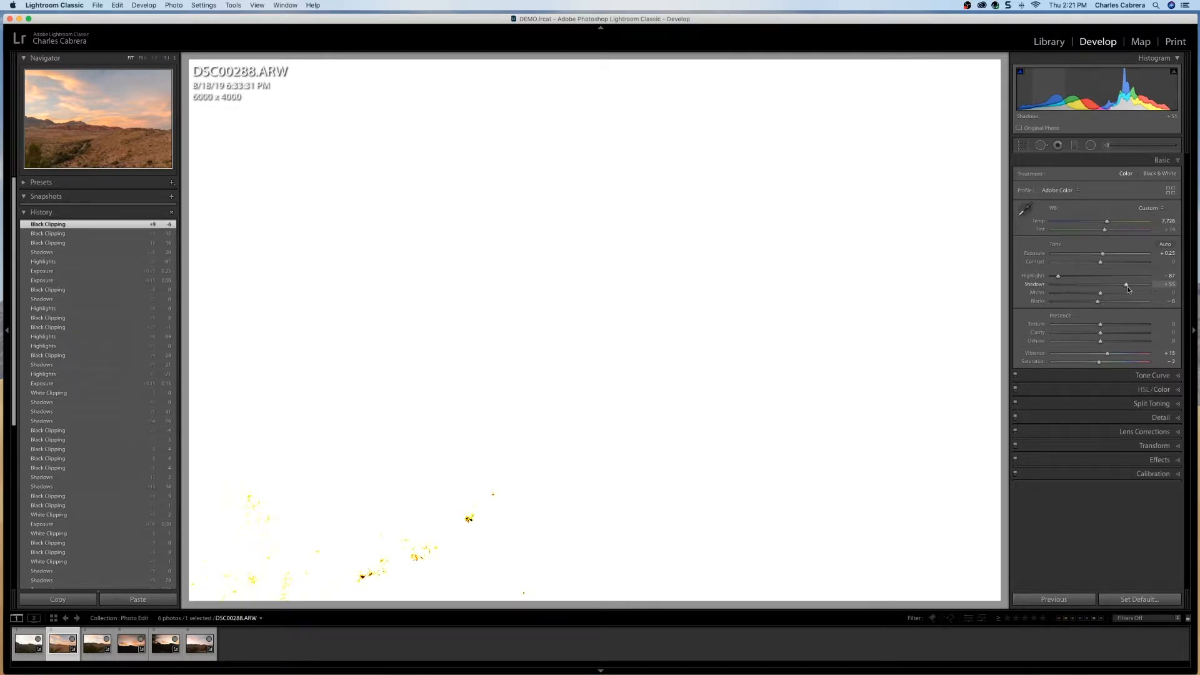
left_click_drag(1128, 290, 1128, 290)
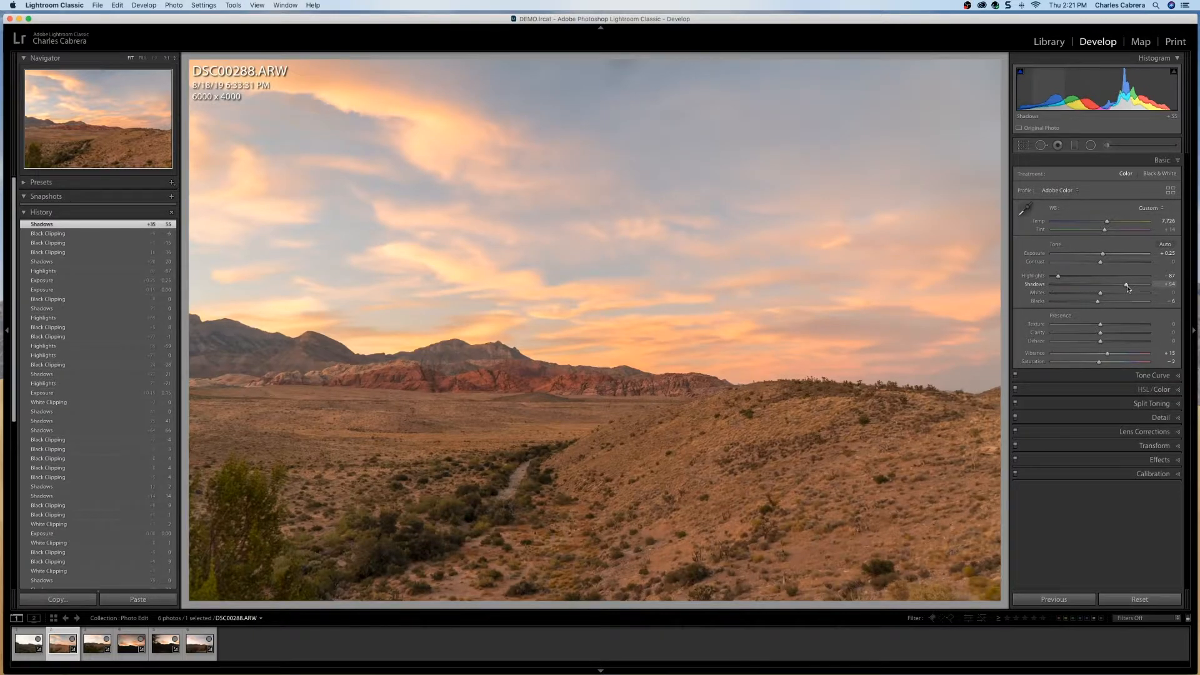
left_click_drag(1128, 288, 1119, 287)
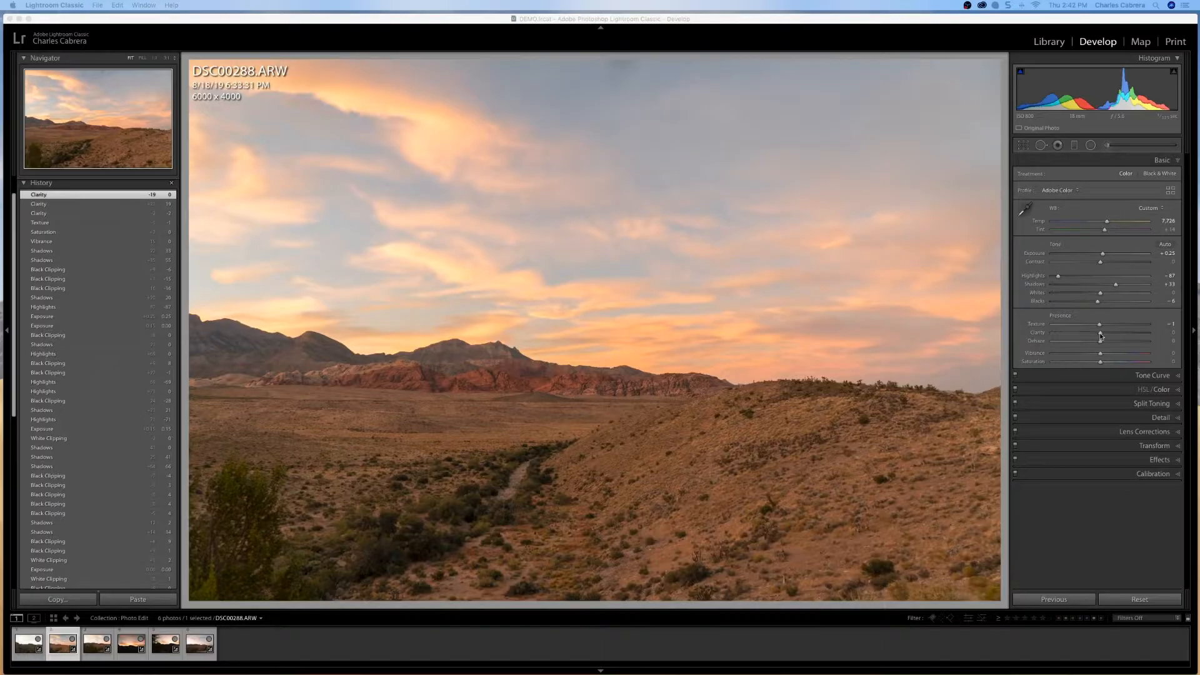
Set the clarity to +29 and the dehaze to +10, trying a strongly negative clarity first
left_click_drag(1100, 334, 1066, 336)
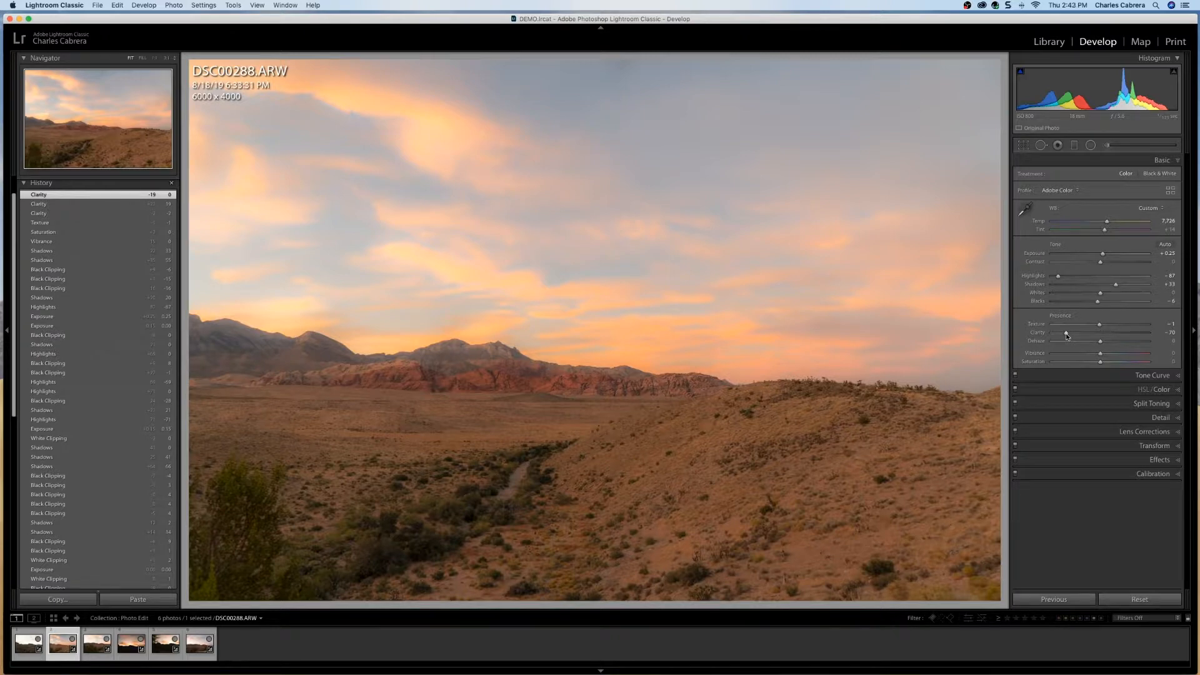
left_click_drag(1067, 336, 1115, 339)
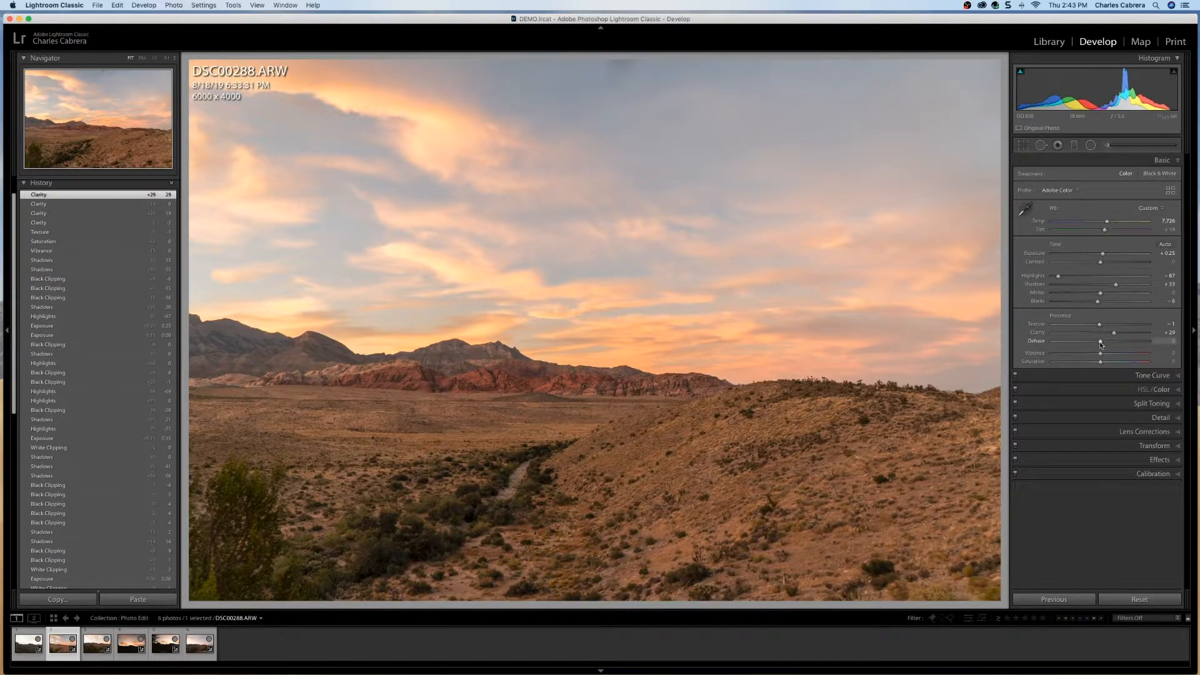
left_click_drag(1100, 343, 1108, 345)
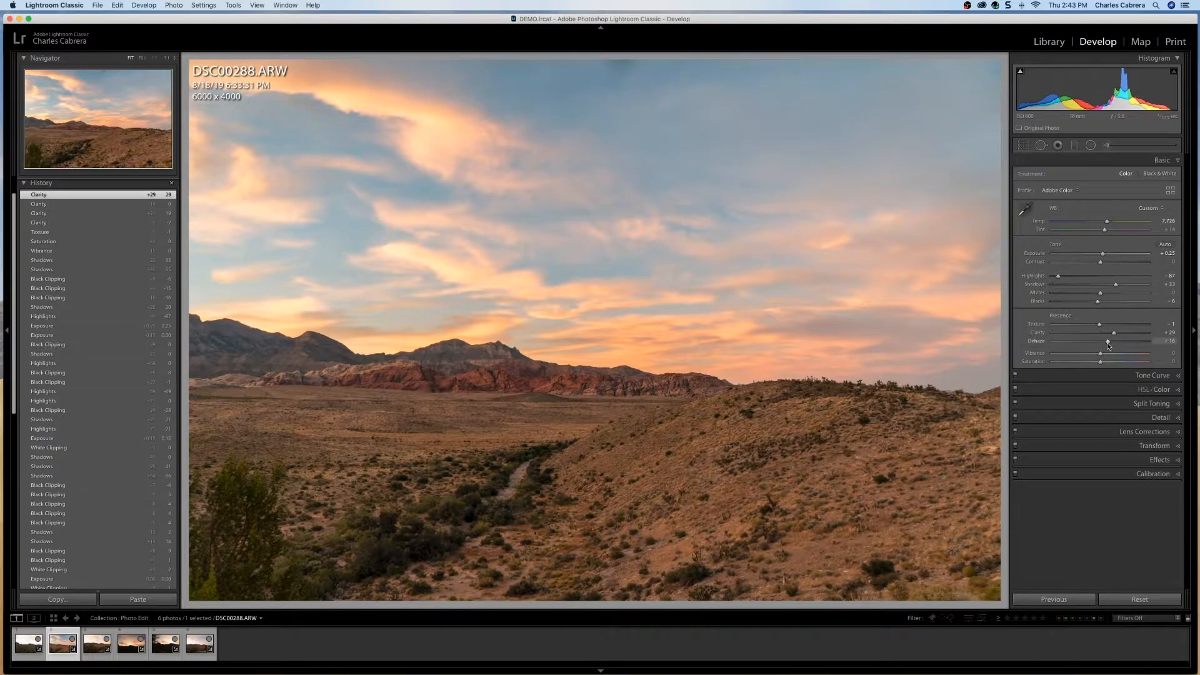
left_click_drag(1107, 344, 1105, 344)
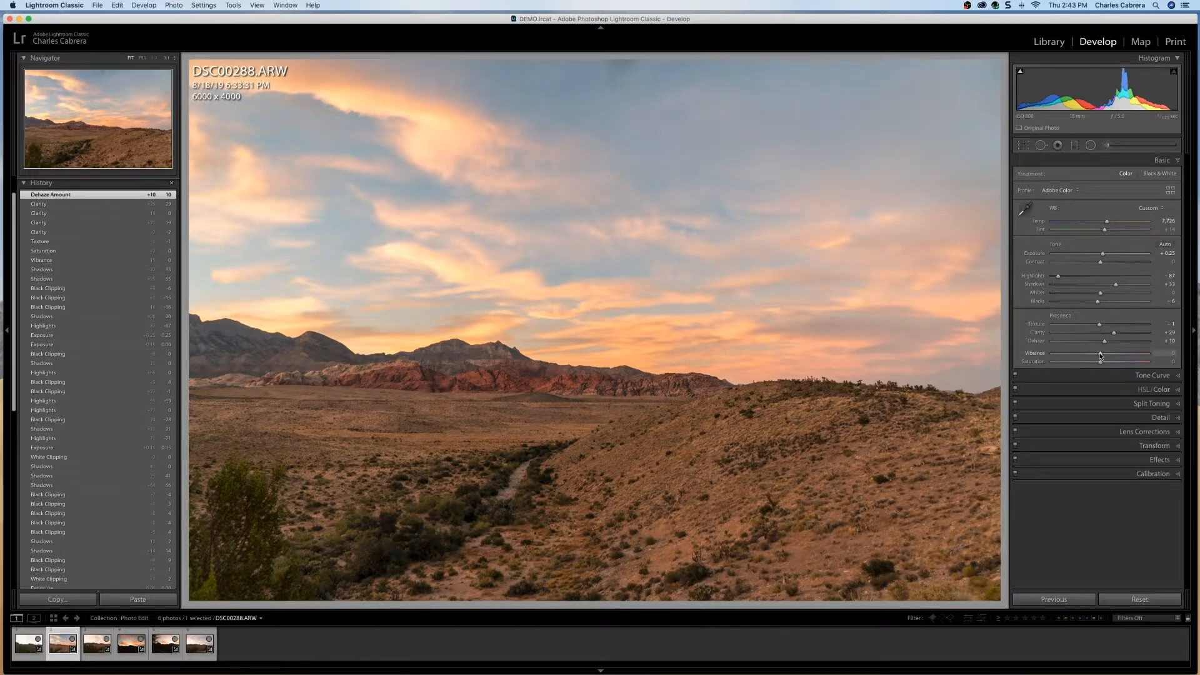
Boost the photo's colours with vibrance at +13 and saturation at +5
mouse_move(1099, 354)
left_mouse_down()
mouse_move(1126, 355)
mouse_move(1106, 355)
left_mouse_up()
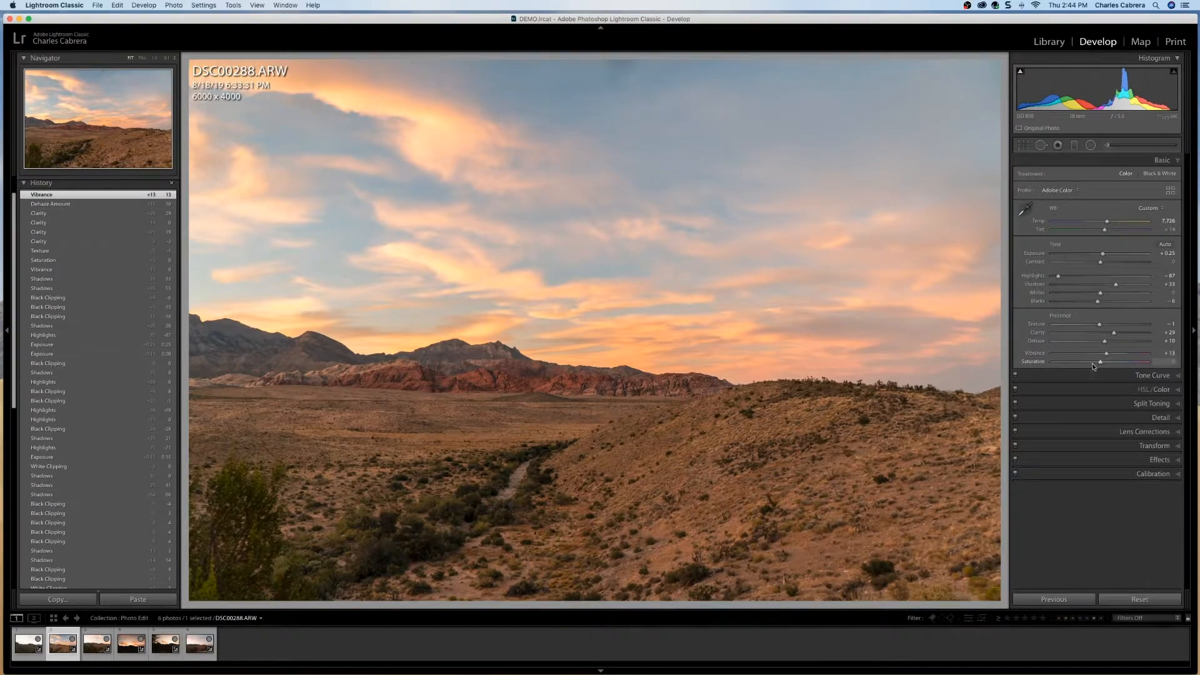
left_click_drag(1101, 365, 1104, 365)
left_click_drag(1104, 364, 1103, 364)
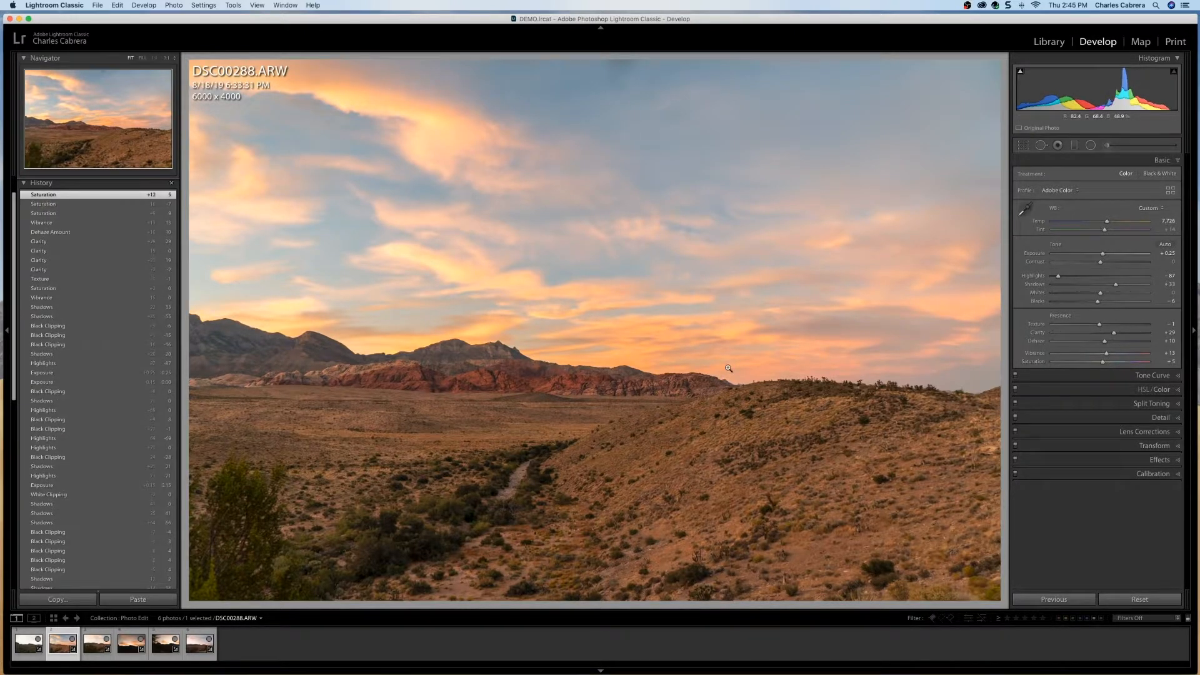
Compare the edited photo with its unedited version and review the list of past edits
key("backslash")
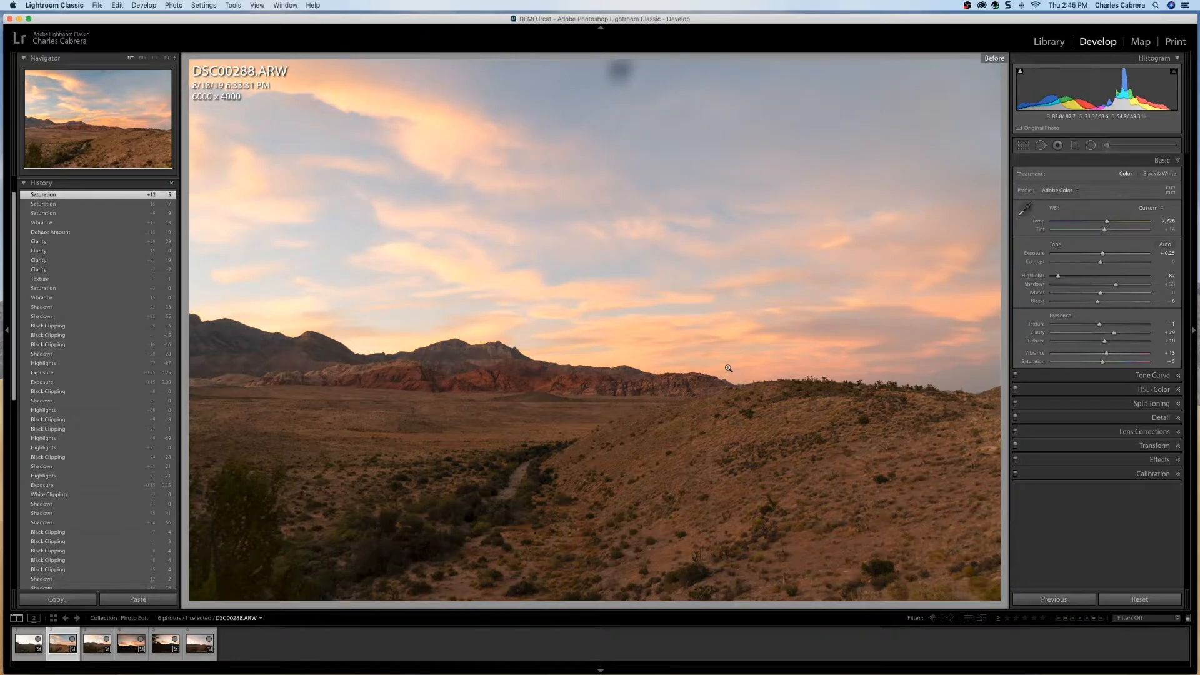
key("backslash")
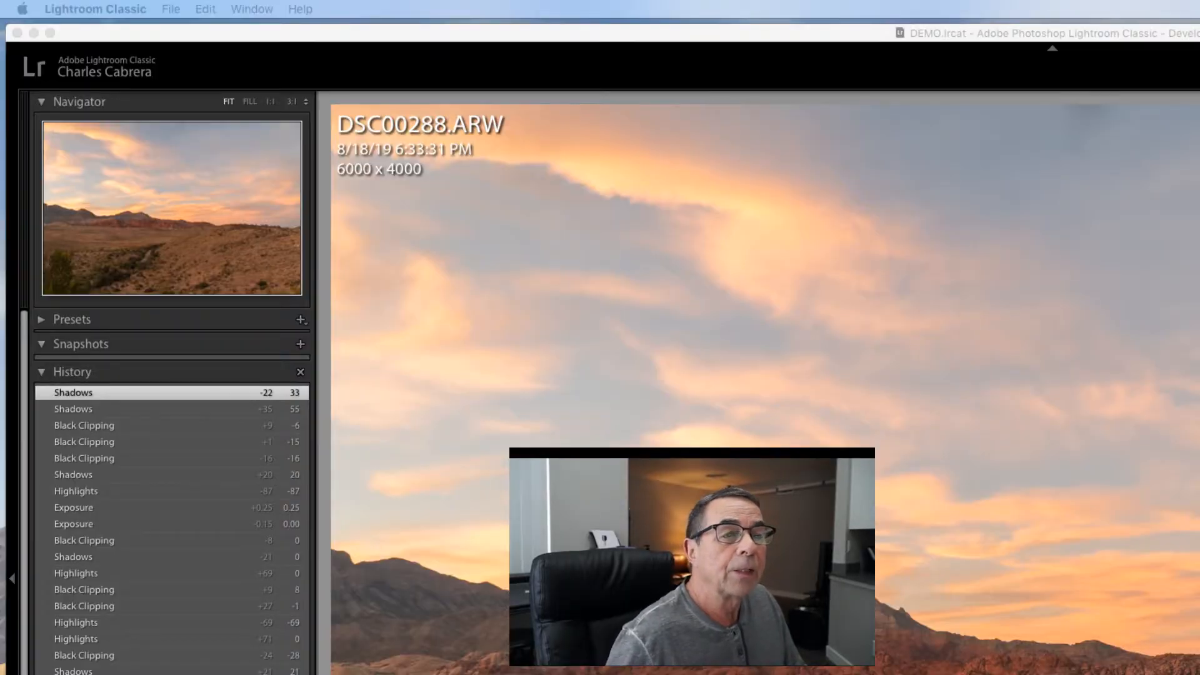
left_click(42, 374)
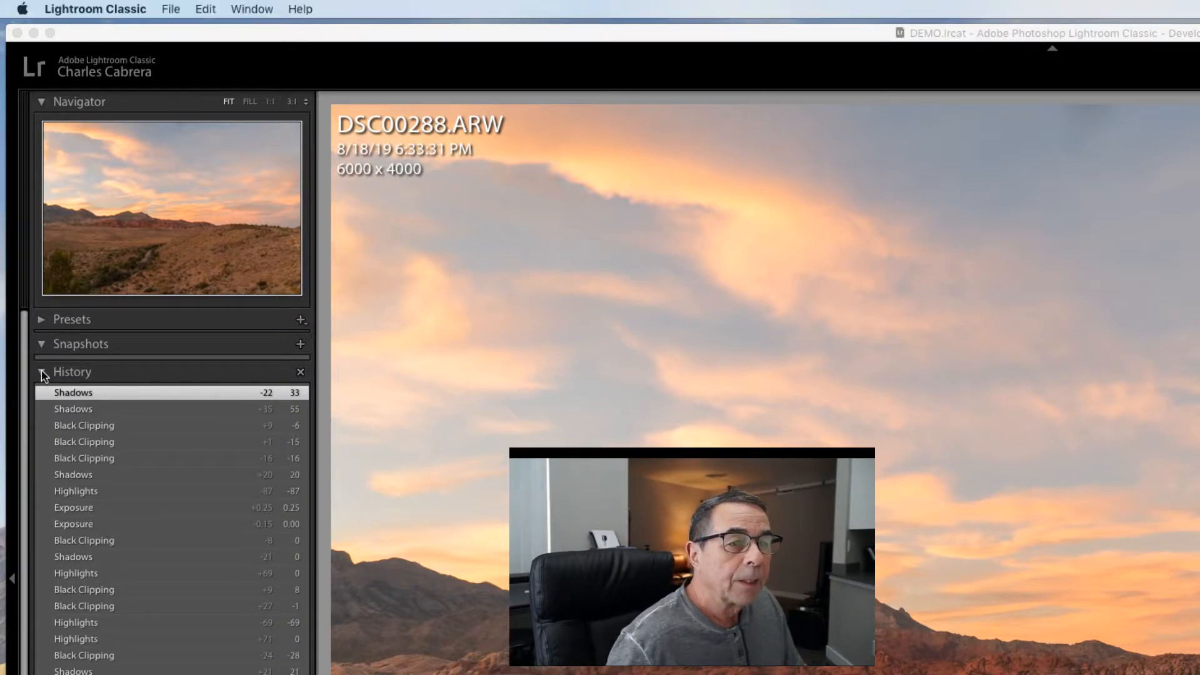
left_click(42, 374)
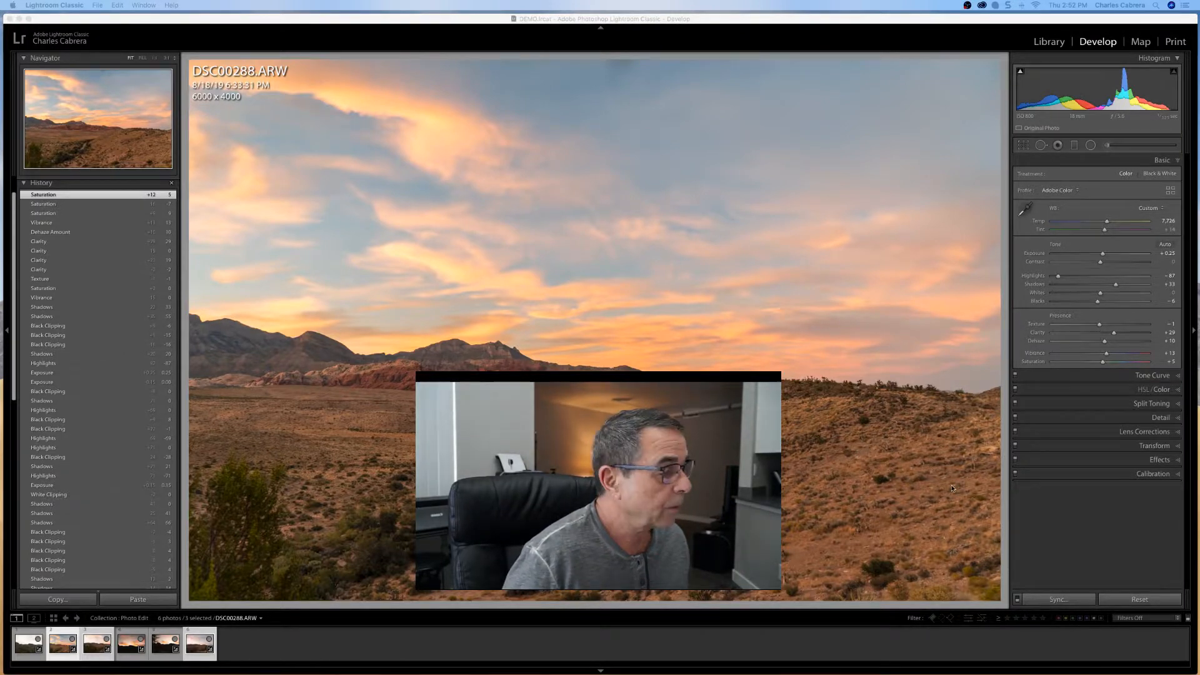
Synchronize only the white balance, basic tone, clarity and dehaze settings from the edited photo to the other selected photos
left_click(1056, 599)
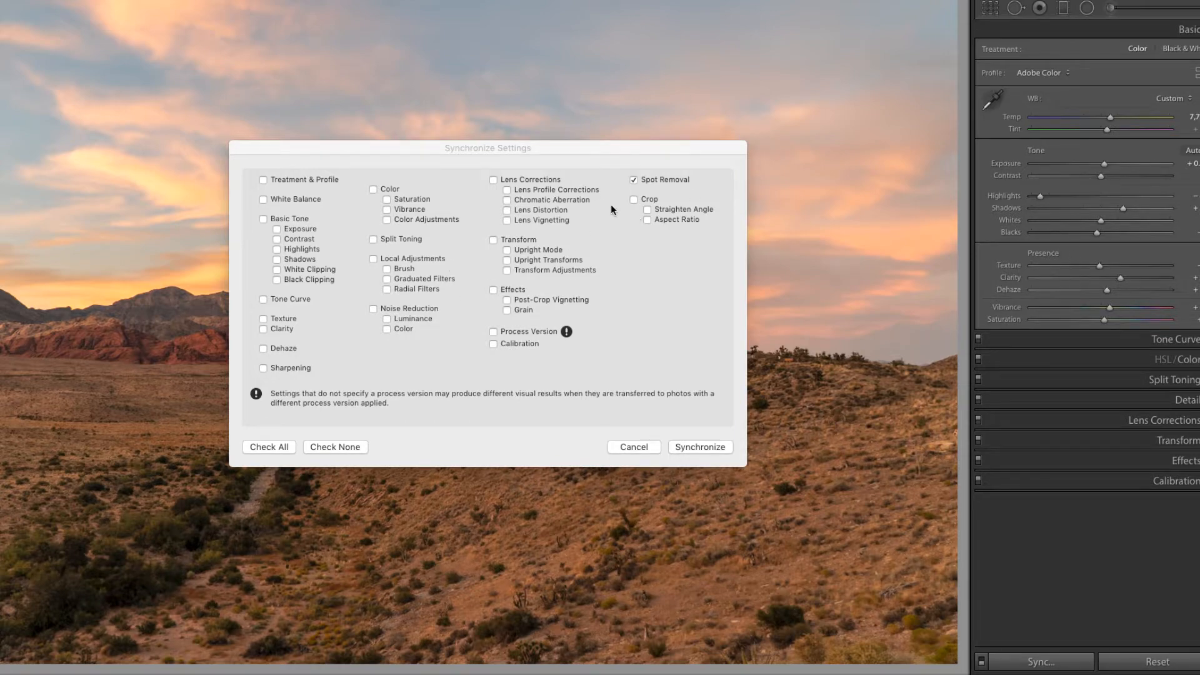
left_click(388, 454)
left_click(339, 448)
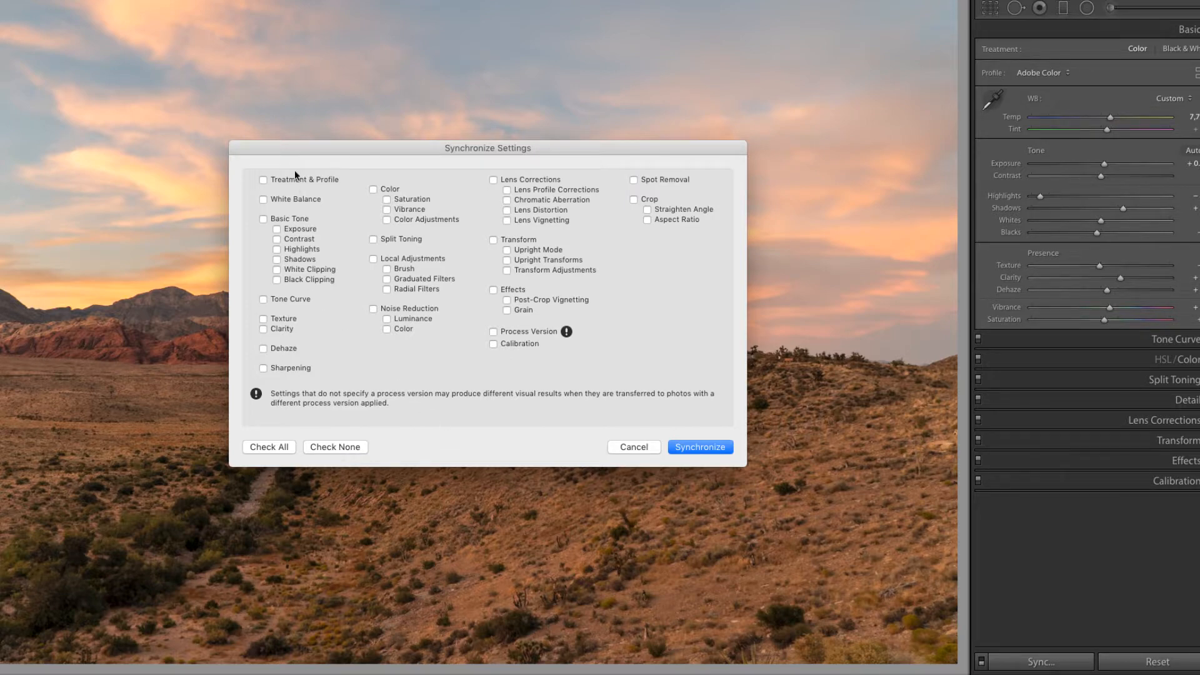
left_click(263, 199)
left_click(263, 219)
left_click(263, 327)
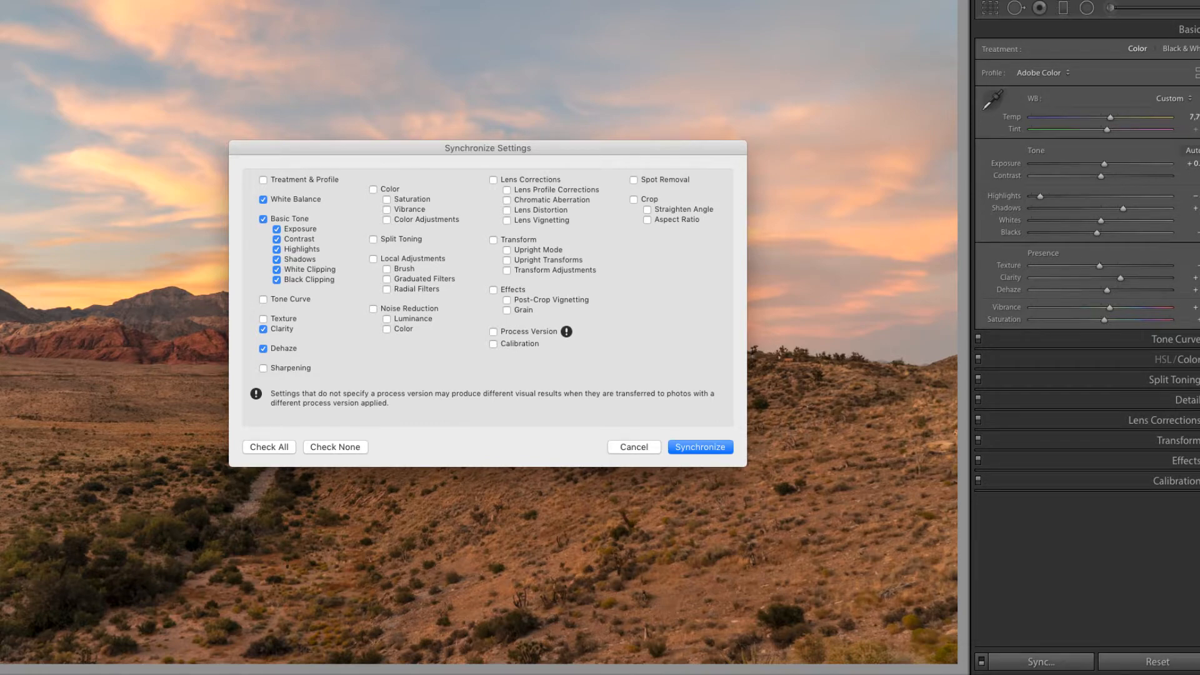
left_click(701, 448)
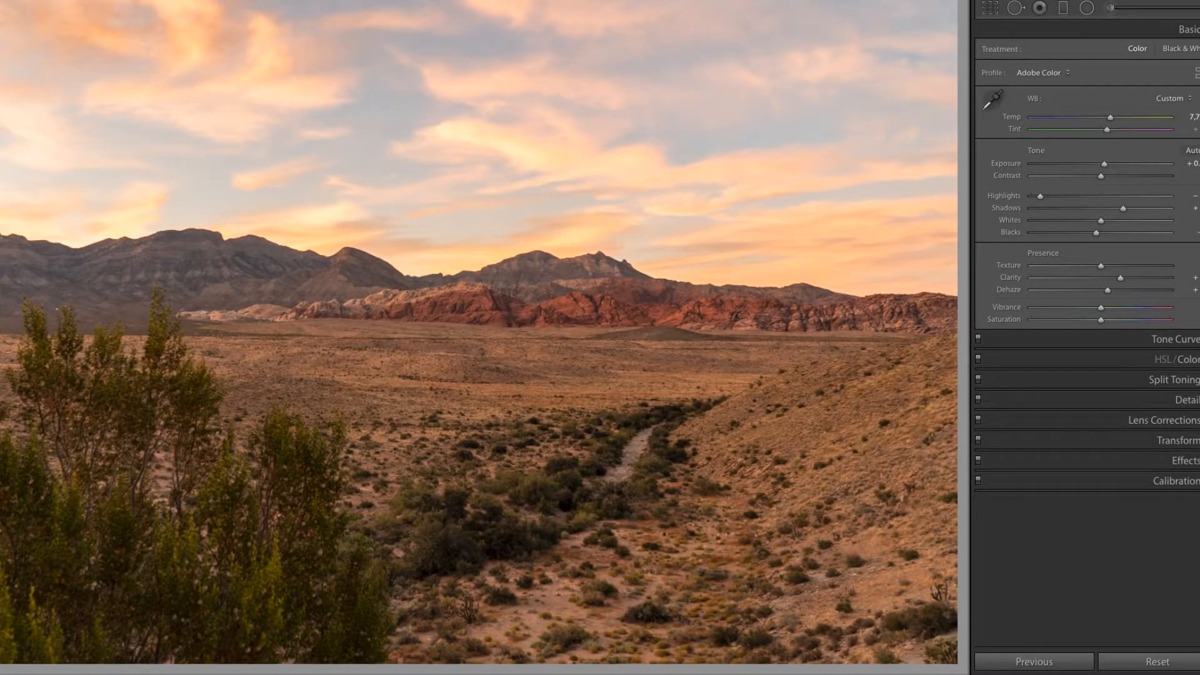
Go through the synchronized photos and reset the adjustments of the one with the bush in the middle
key("Right")
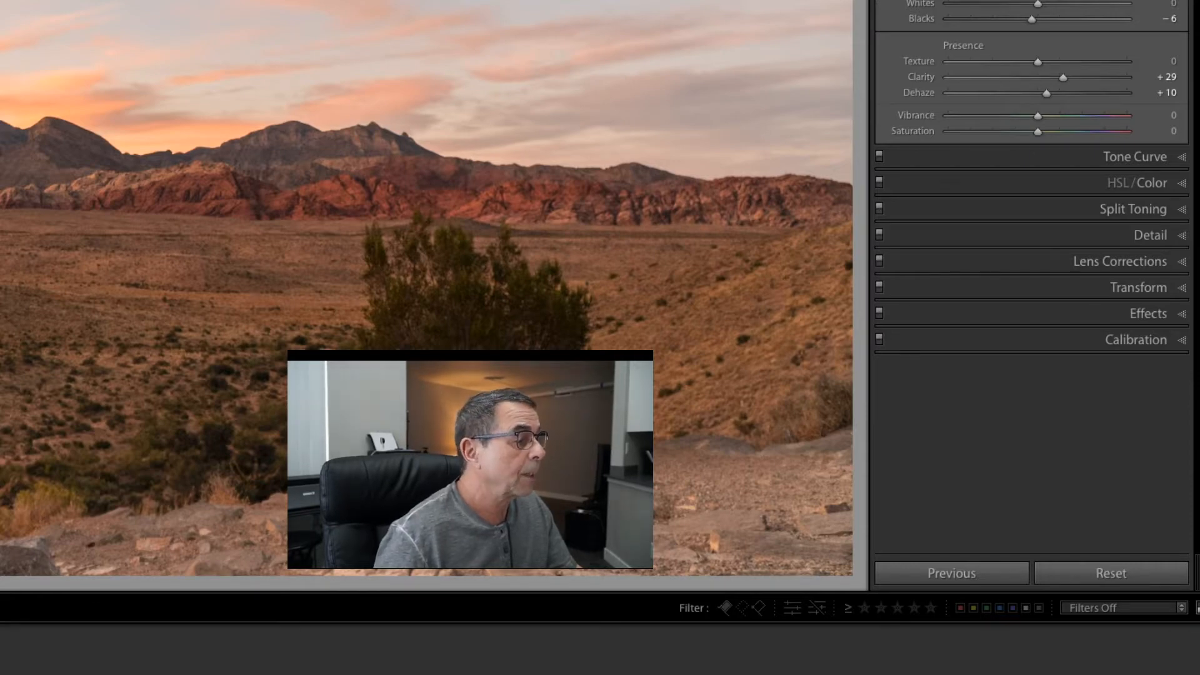
left_click(1108, 573)
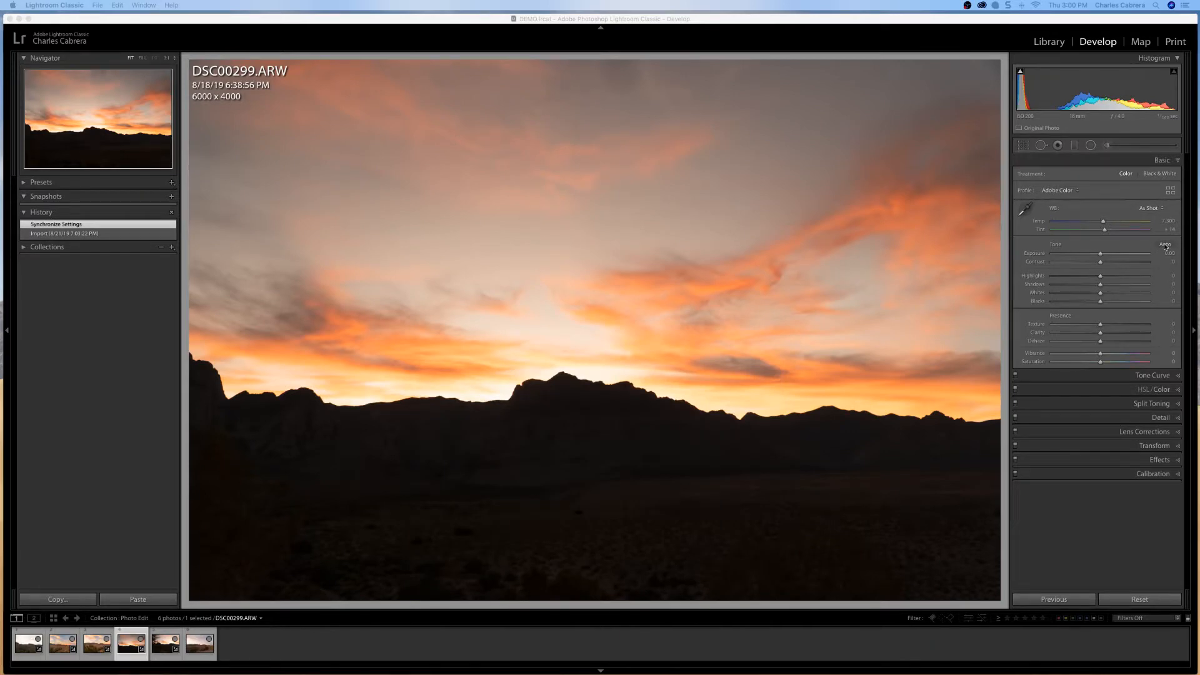
Apply automatic tone to DSC00299.ARW, then raise its shadows to +73 and its exposure to about +0.80
left_click(1164, 245)
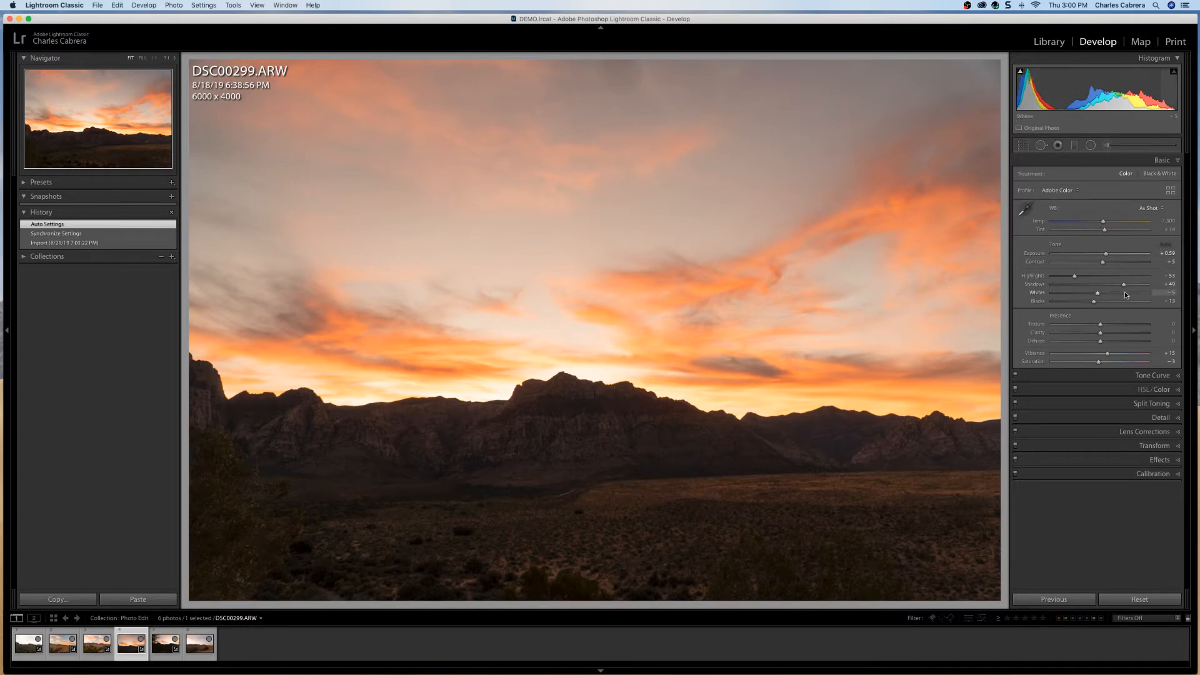
left_click_drag(1123, 287, 1136, 286)
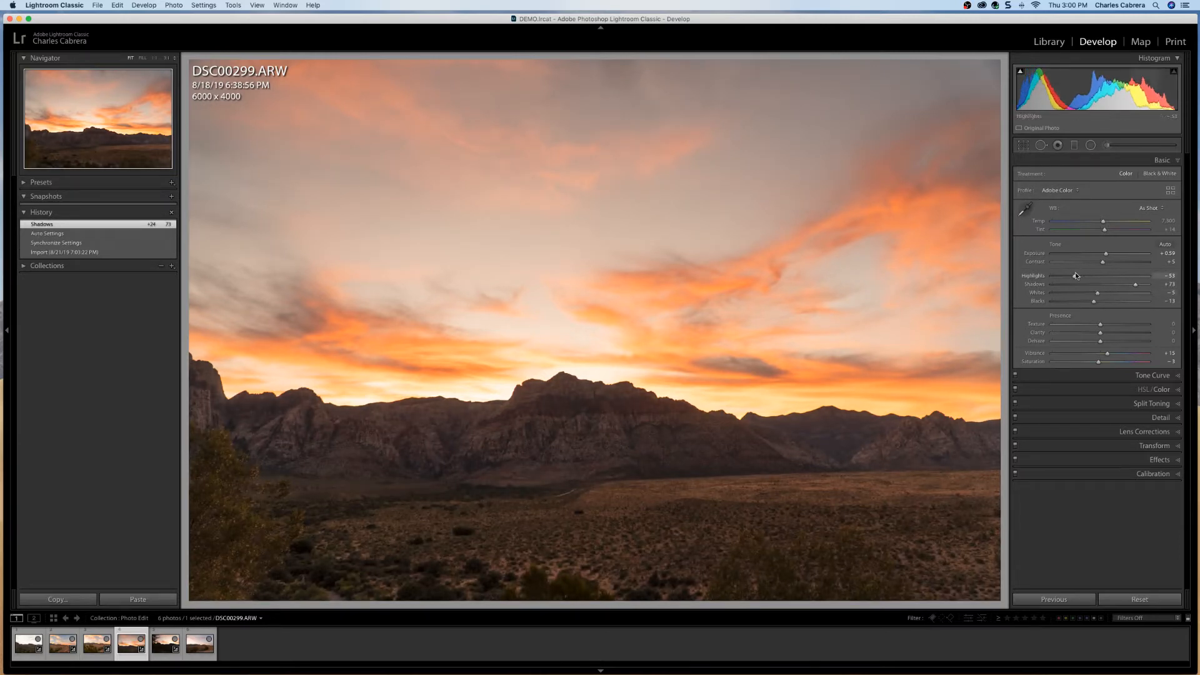
left_click_drag(1104, 254, 1109, 254)
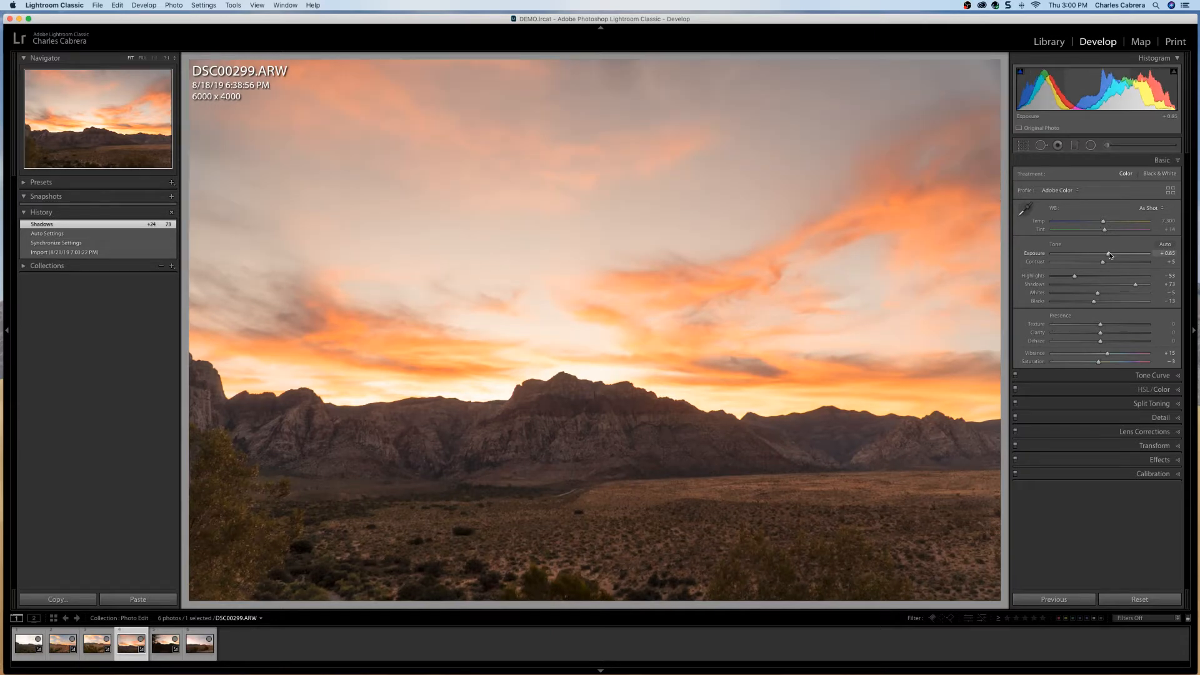
Refine the tone of DSC00299.ARW with highlights -79, blacks -33, shadows +85, contrast -2 and exposure +0.85
left_click_drag(1074, 276, 1061, 277)
left_click_drag(1094, 301, 1086, 305)
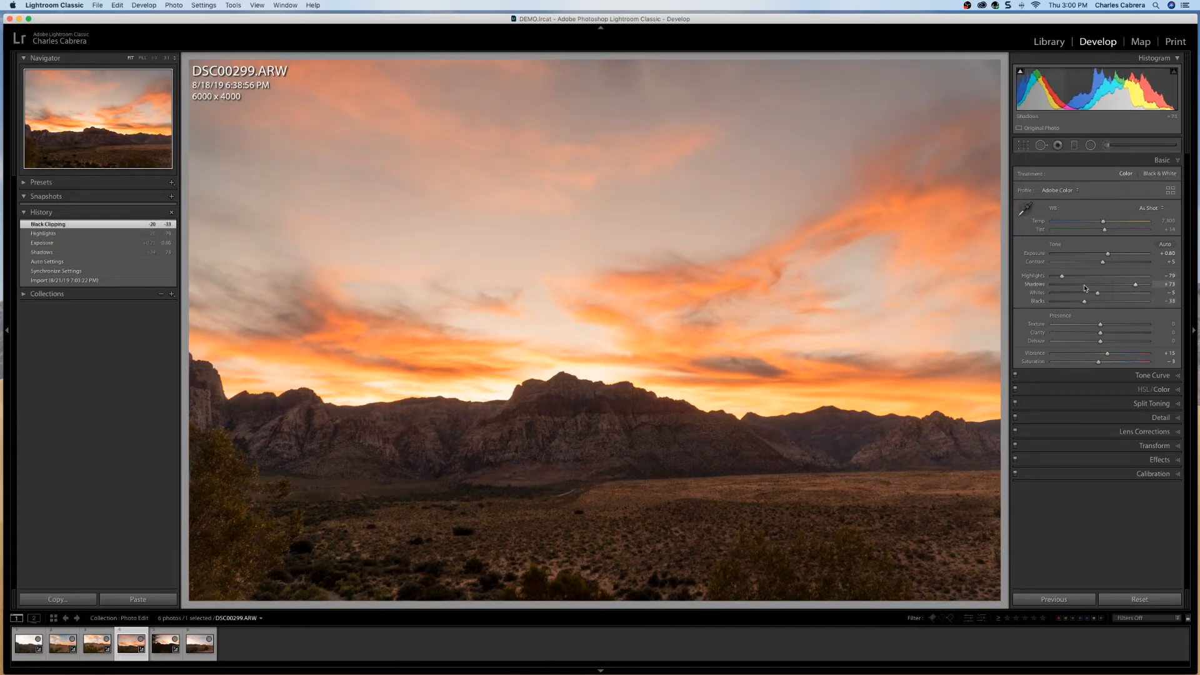
left_click_drag(1137, 284, 1099, 264)
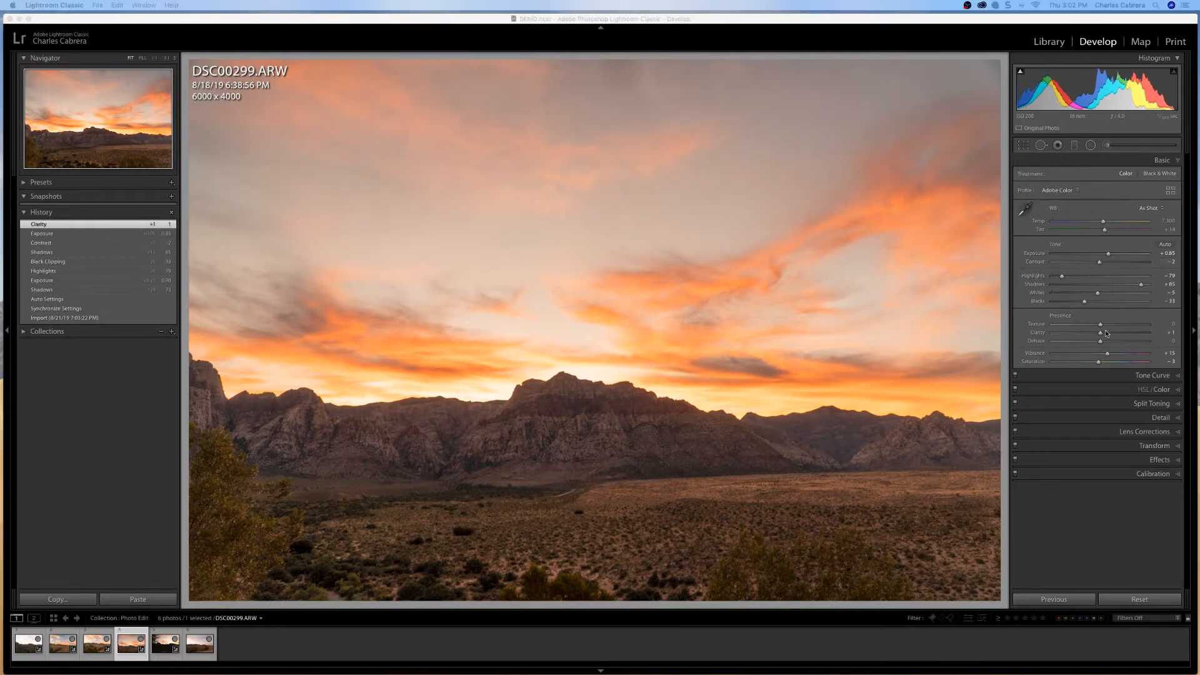
Set the clarity to +25 and the dehaze to +8, and compare the photo with its unedited version
mouse_move(1101, 335)
left_mouse_down()
mouse_move(1112, 333)
mouse_move(1093, 341)
mouse_move(1104, 343)
left_mouse_up()
key("backslash")
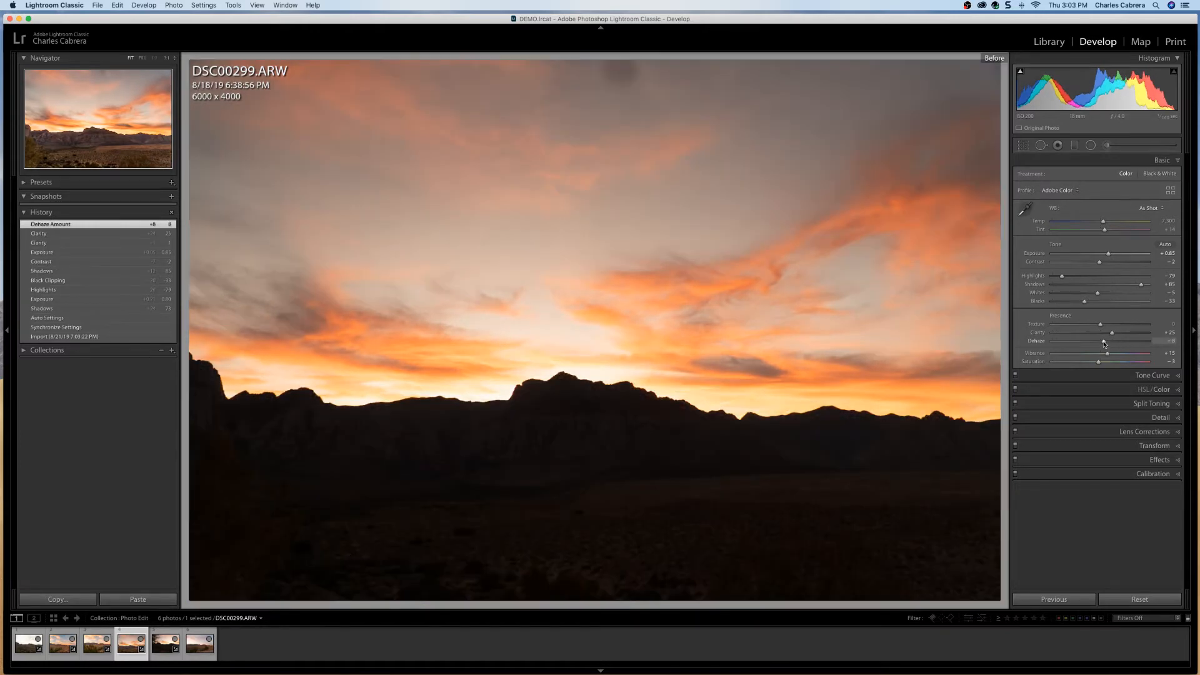
key("backslash")
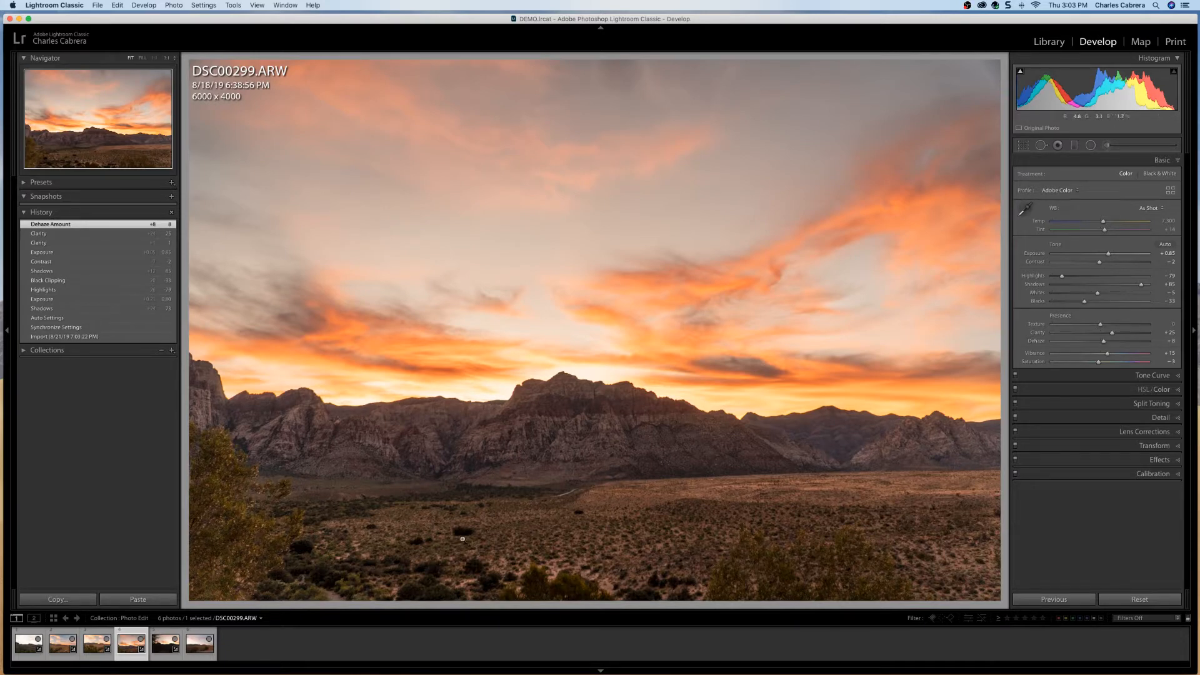
Add DSC00300.ARW to the selection and synchronize the white balance, basic tone, clarity and dehaze settings from DSC00299.ARW to it
left_click(158, 649, "super")
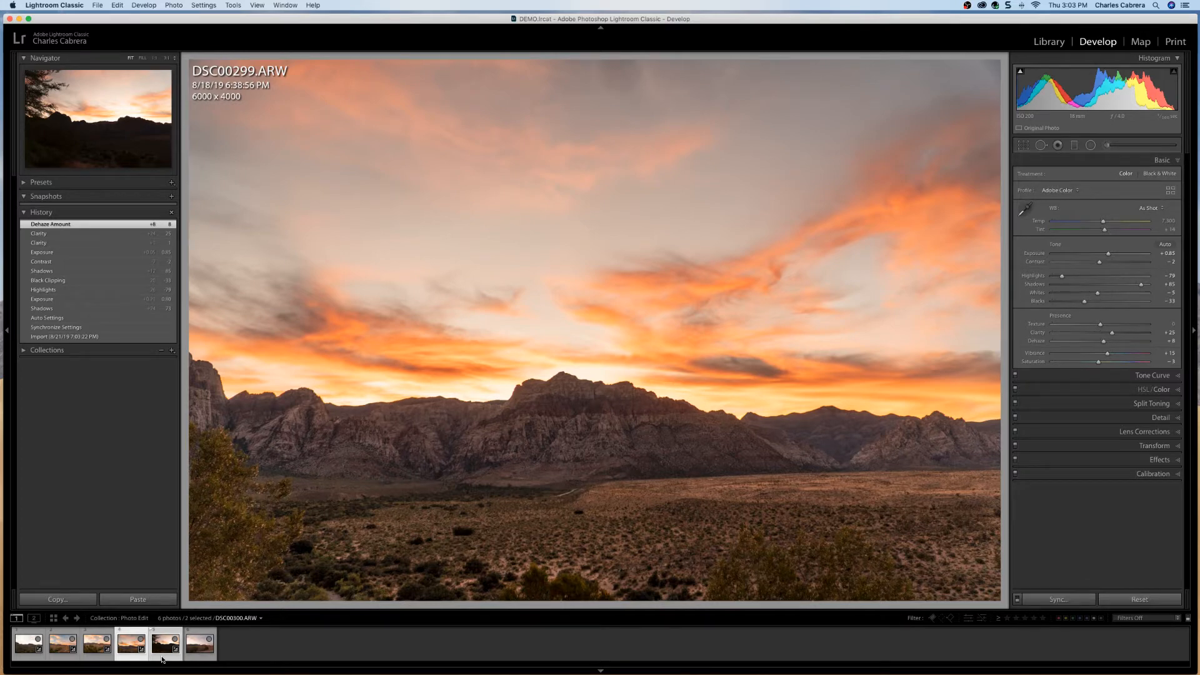
left_click(1051, 600)
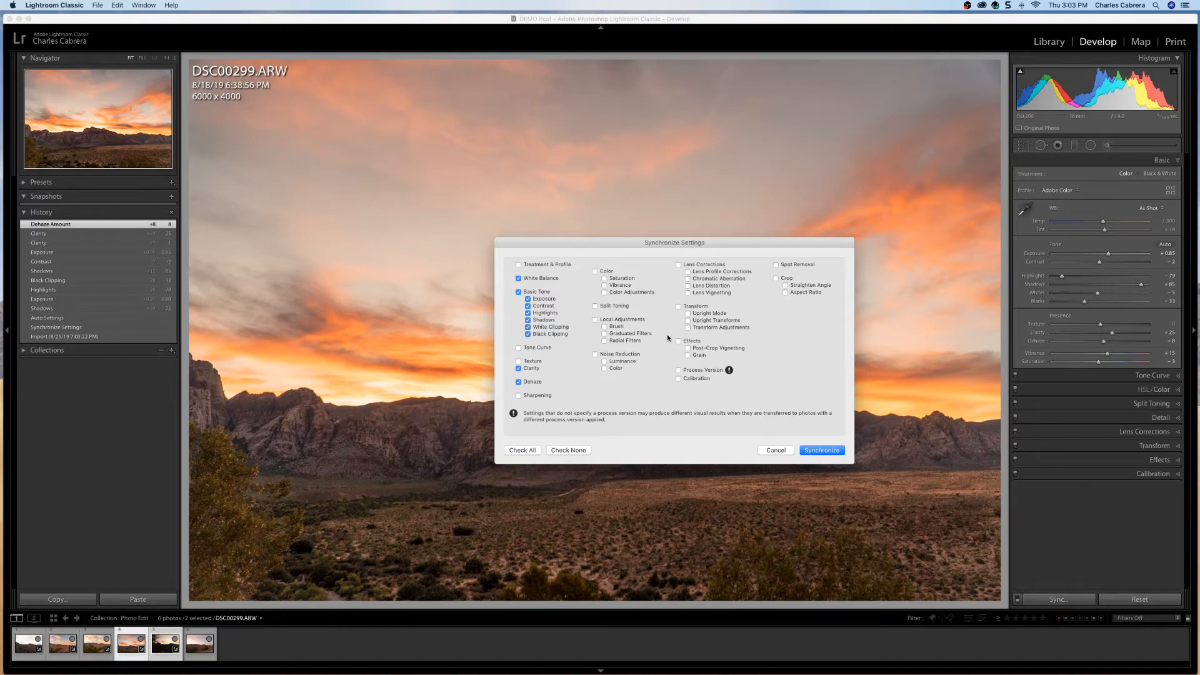
left_click(810, 450)
Open DSC00300.ARW on its own and compare its synchronized edit with the unedited version
left_click(163, 650)
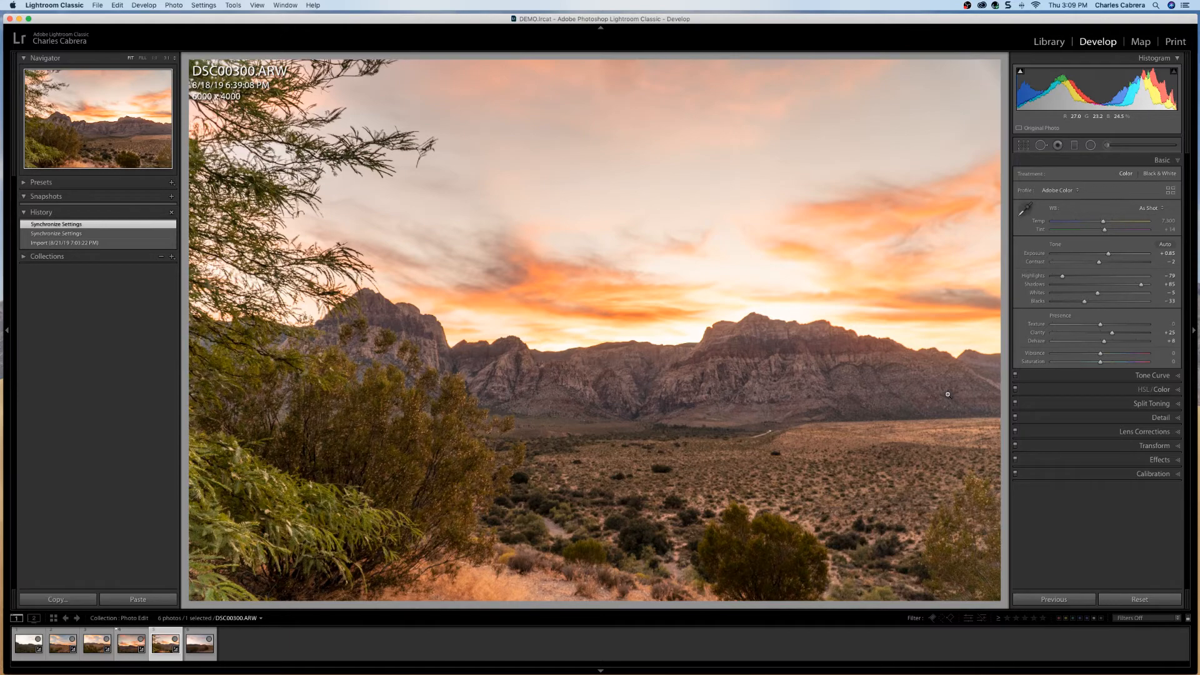
key("backslash")
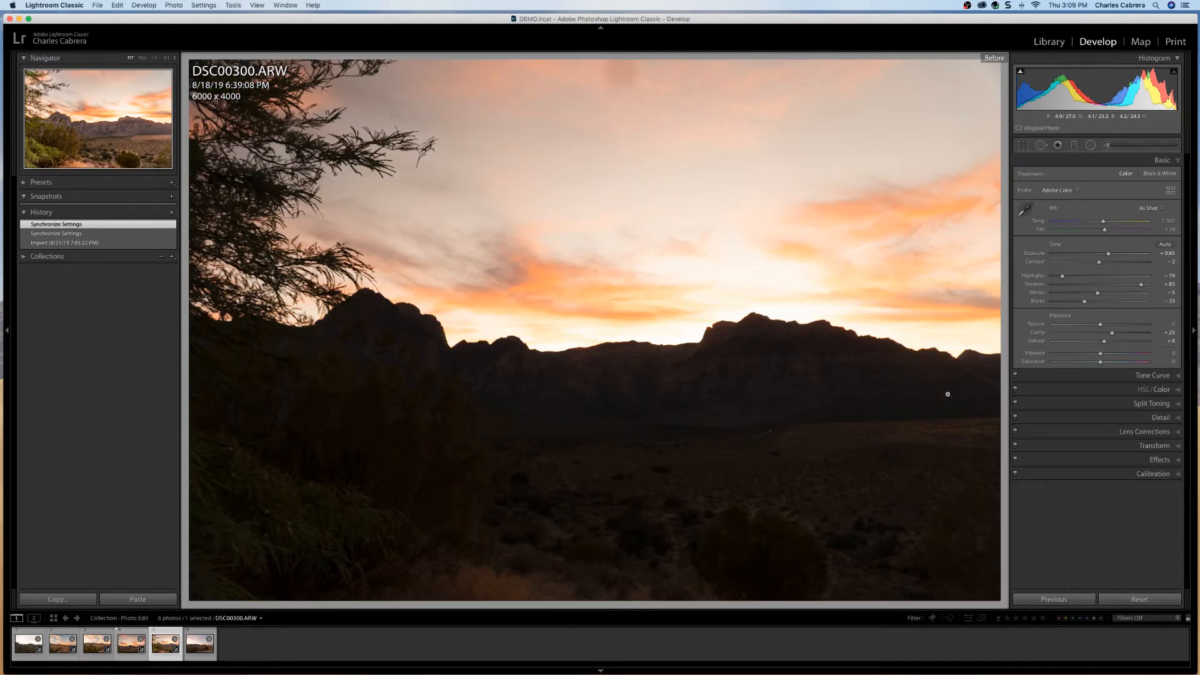
key("backslash")
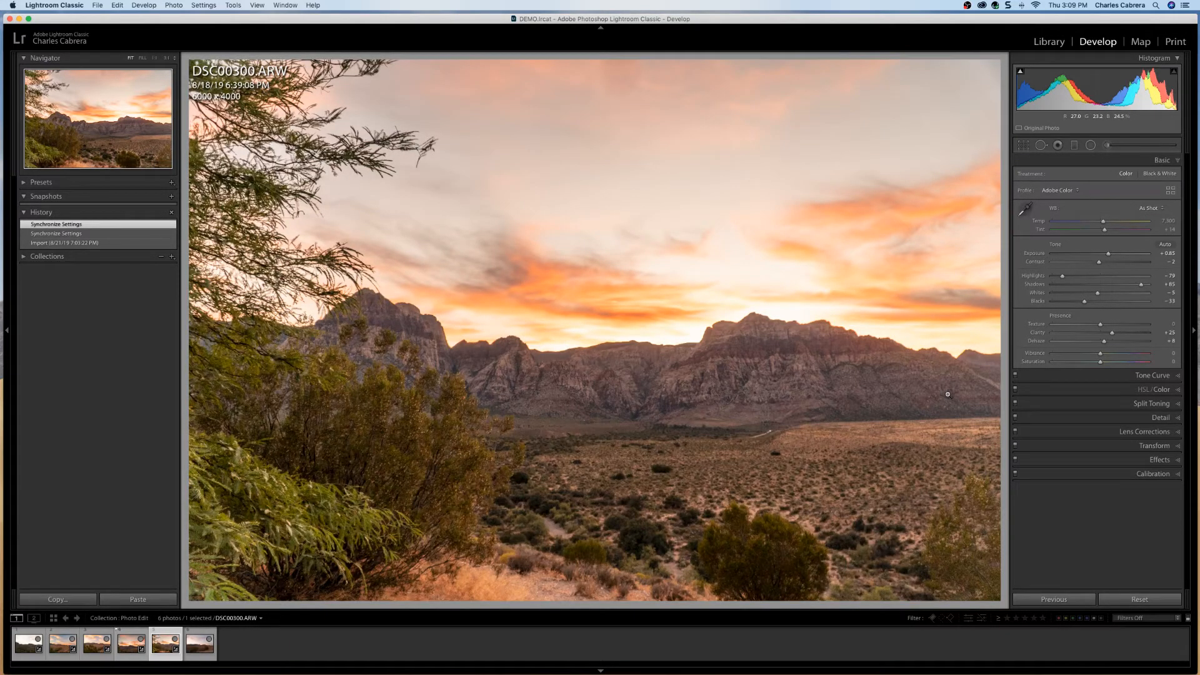